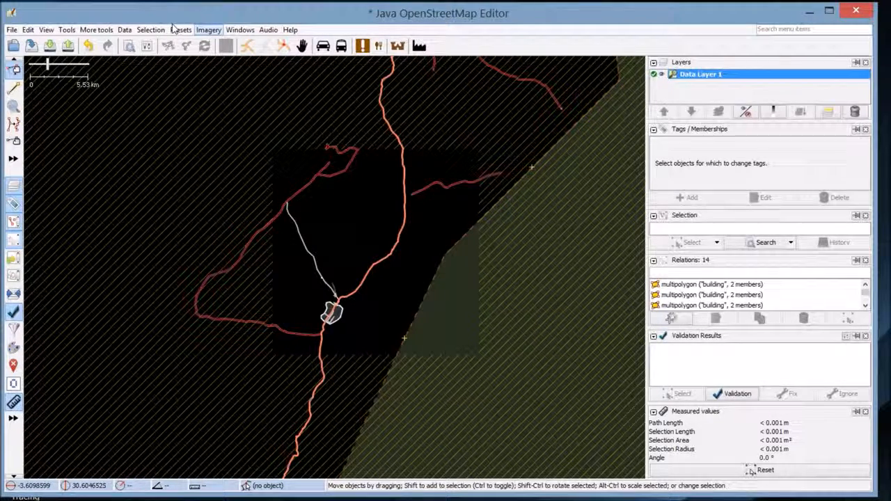
Open the Imagery menu to list the available aerial imagery sources
left_click(208, 30)
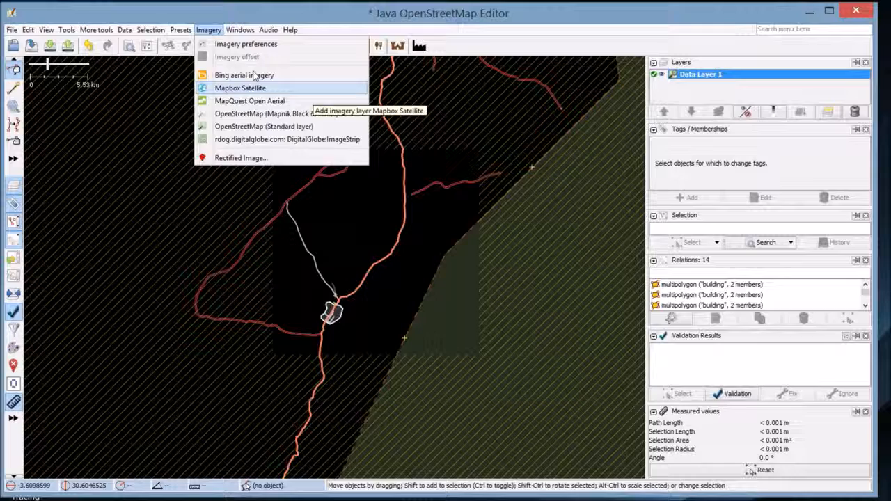
Add Bing aerial imagery as a background layer and zoom in on the village outline
left_click(204, 75)
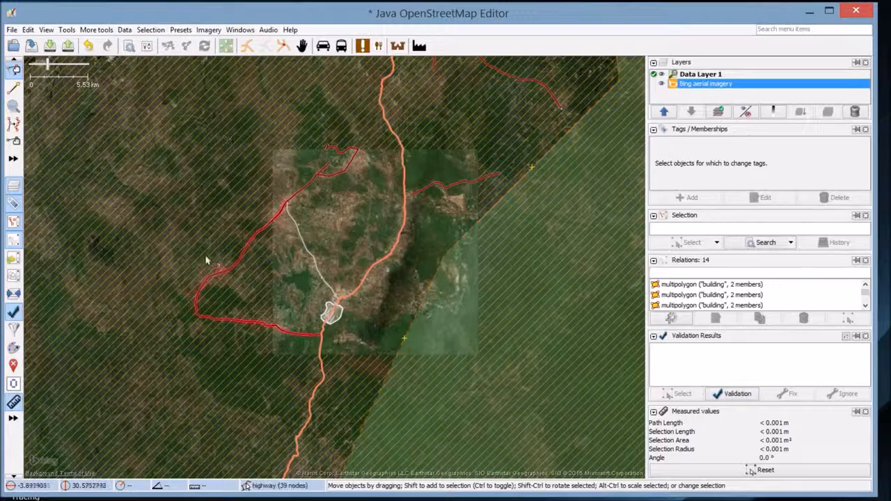
scroll(310, 270, "up", 1)
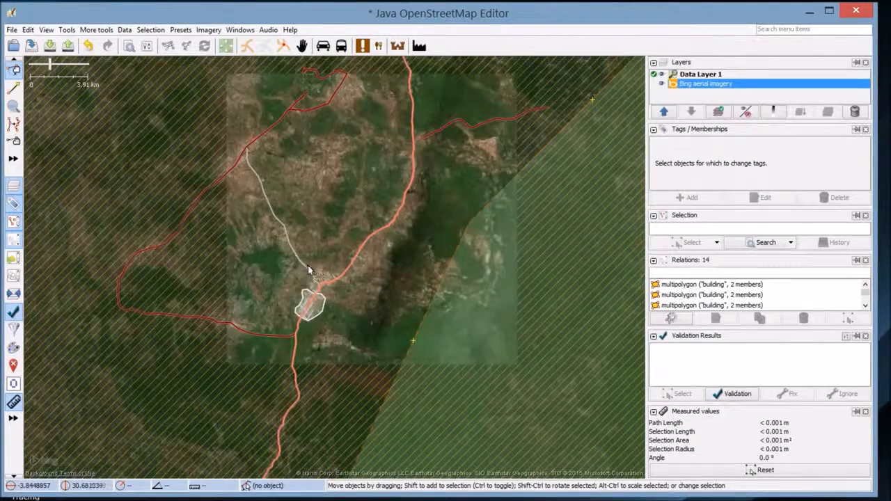
left_click_drag(347, 200, 319, 238)
scroll(310, 250, "up", 1)
scroll(311, 252, "up", 2)
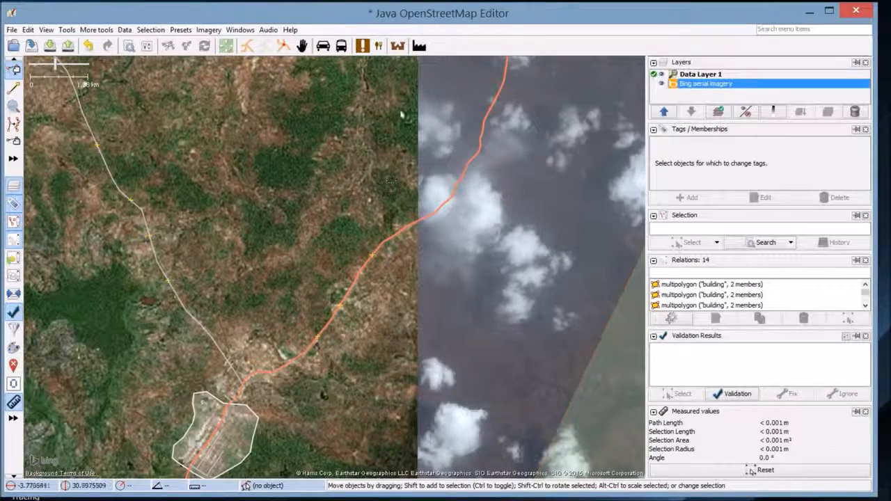
left_click_drag(196, 218, 261, 127)
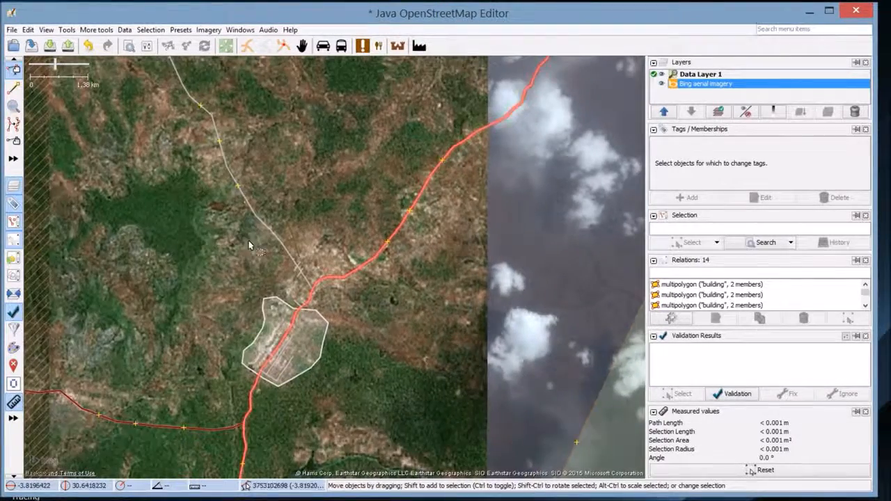
left_click_drag(159, 225, 181, 197)
scroll(204, 234, "up", 3)
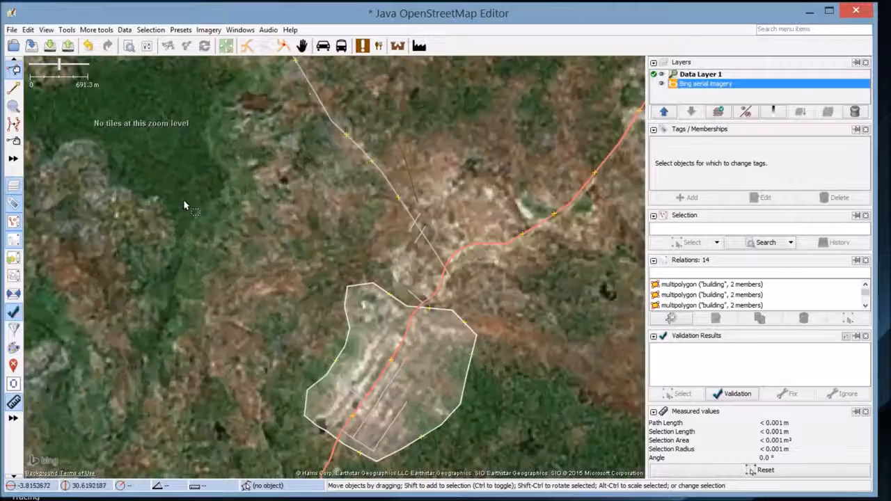
left_click_drag(204, 234, 183, 151)
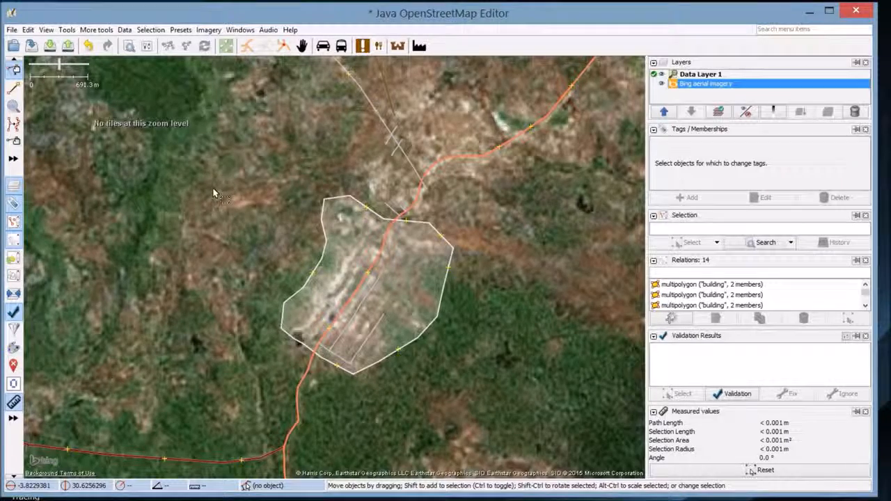
Zoom and pan across the village's residential roads over the Bing imagery
scroll(199, 193, "up", 2)
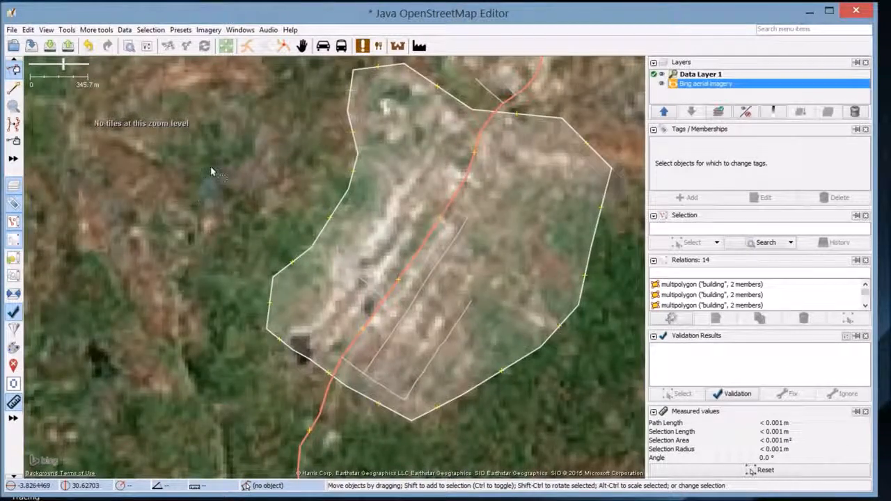
scroll(213, 173, "up", 2)
left_click_drag(211, 172, 152, 113)
left_click_drag(220, 196, 149, 136)
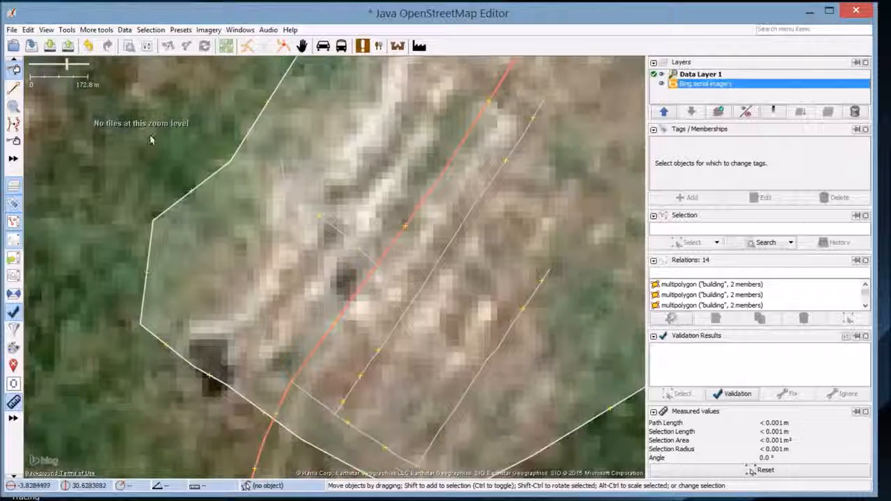
scroll(245, 189, "up", 1)
scroll(245, 188, "down", 1)
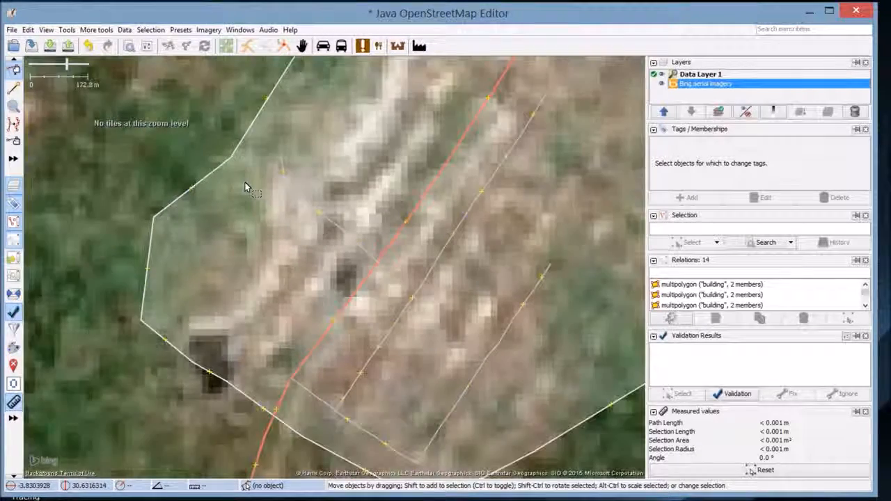
left_click_drag(245, 207, 187, 170)
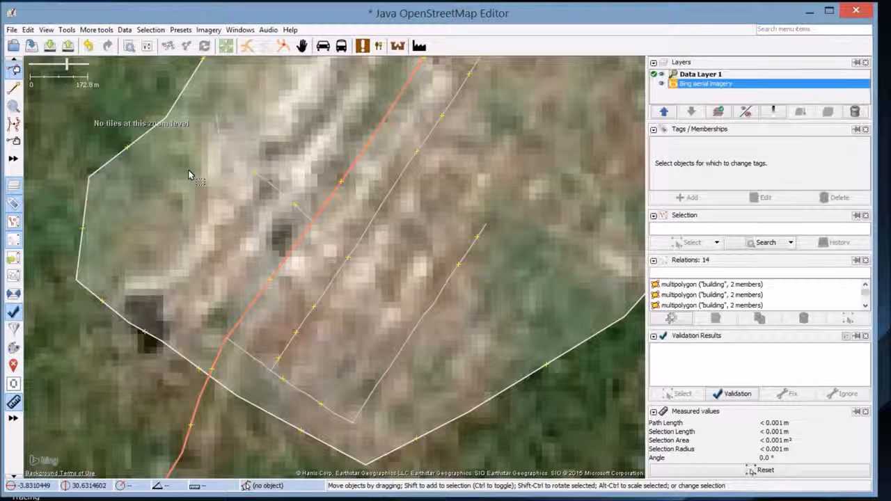
scroll(188, 175, "down", 3)
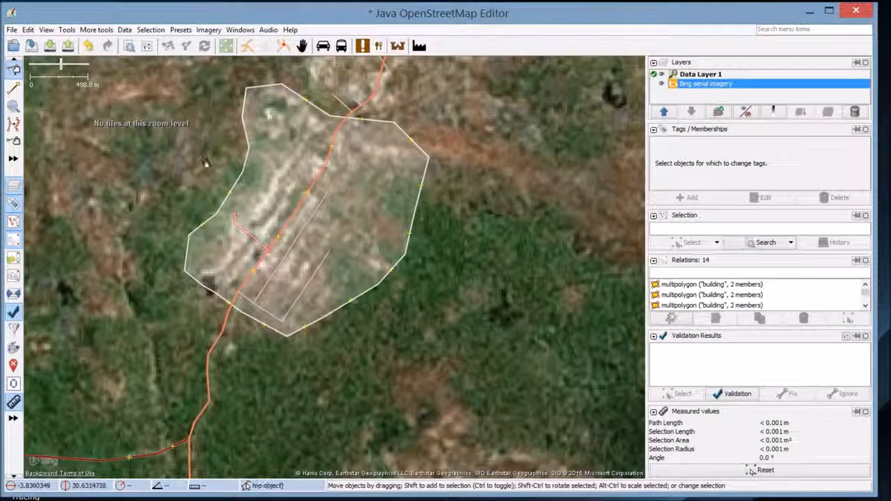
scroll(172, 147, "down", 2)
left_click_drag(172, 148, 240, 144)
left_click_drag(178, 135, 199, 151)
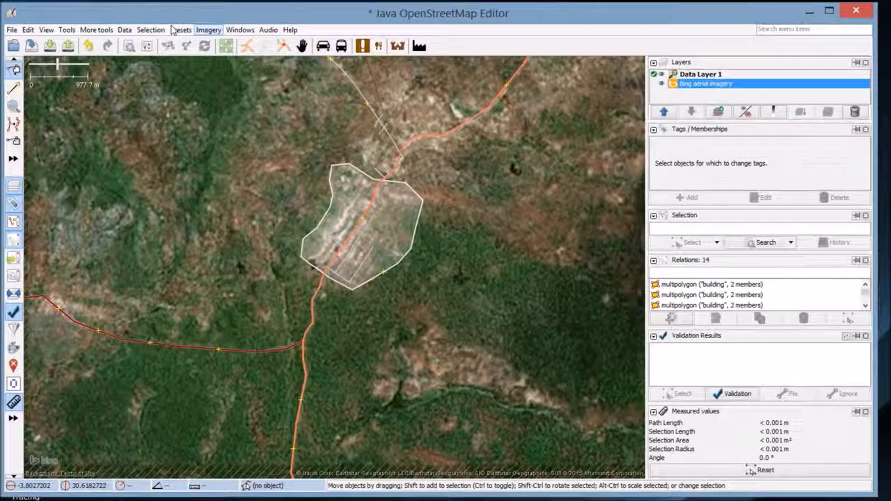
left_click(209, 30)
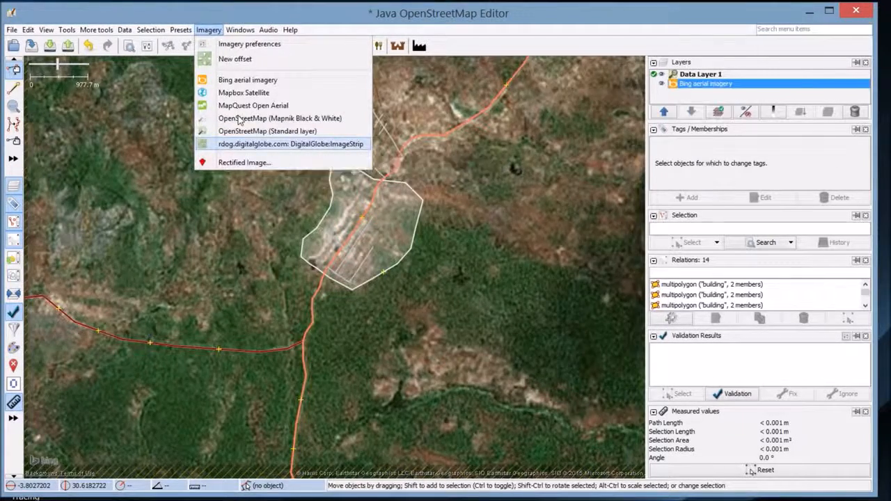
Add the DigitalGlobe:ImageStrip imagery layer and hide the Bing aerial imagery layer
key("Return")
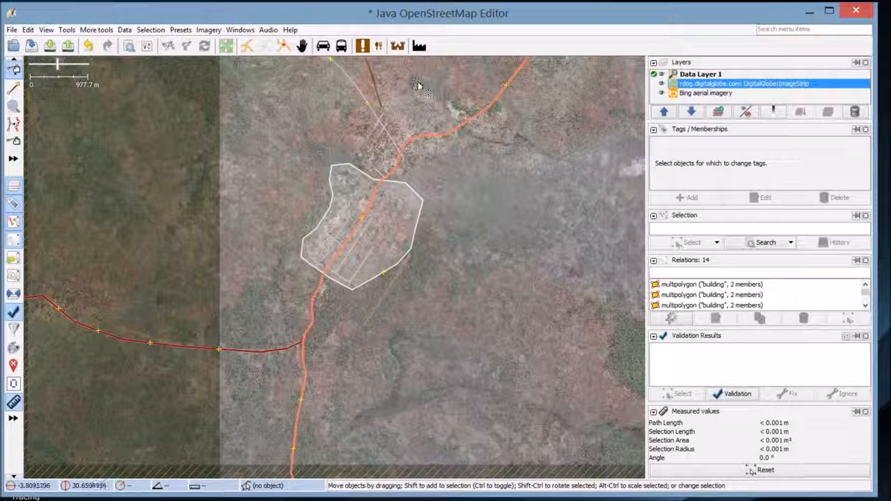
left_click_drag(217, 76, 231, 114)
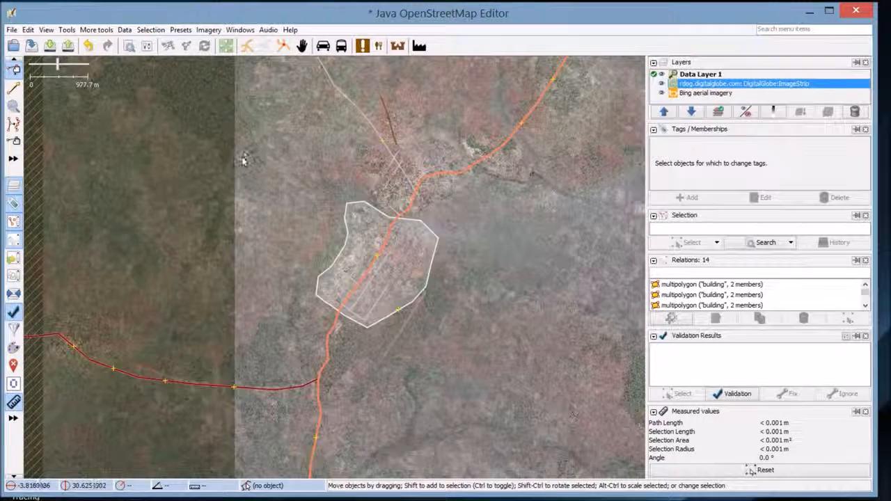
left_click_drag(235, 150, 266, 183)
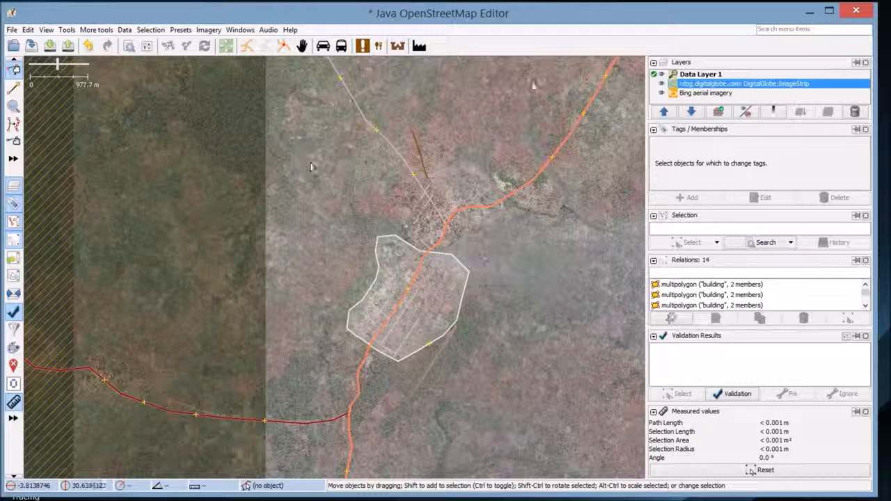
left_click(662, 93)
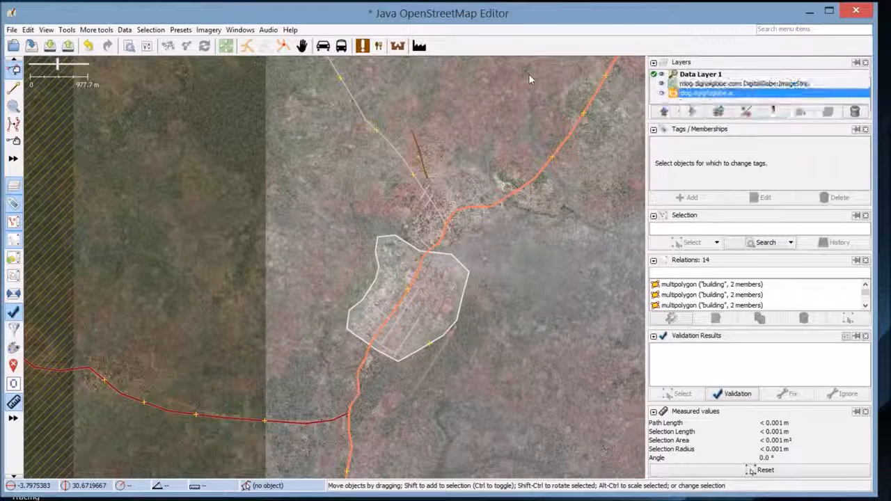
left_click_drag(376, 77, 371, 104)
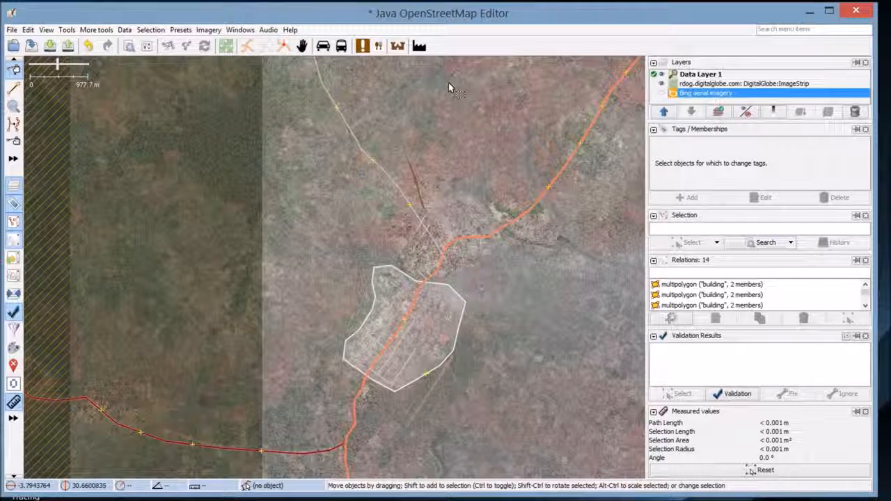
Zoom in and pan around the village on the DigitalGlobe ImageStrip imagery
scroll(385, 125, "down", 1)
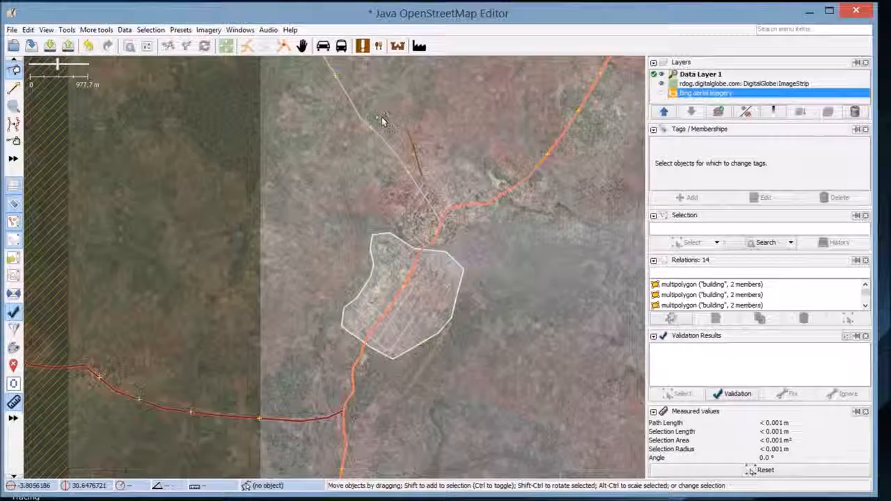
left_click_drag(394, 100, 338, 206)
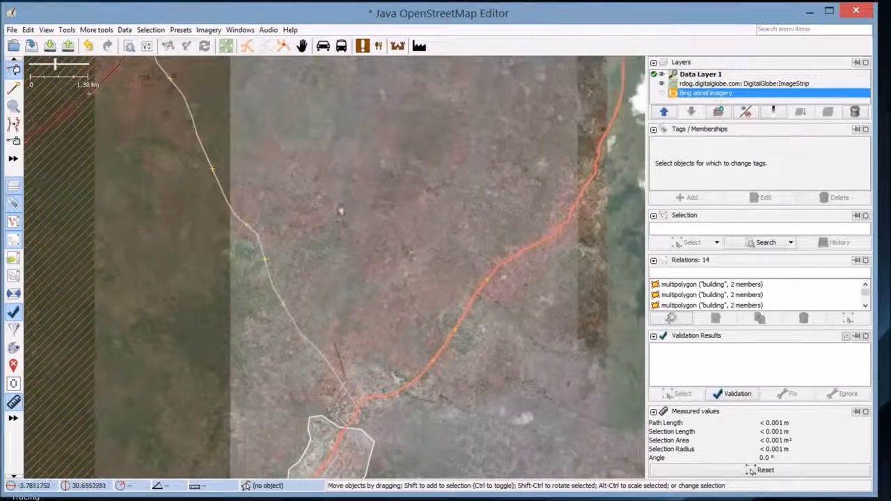
left_click_drag(339, 100, 332, 62)
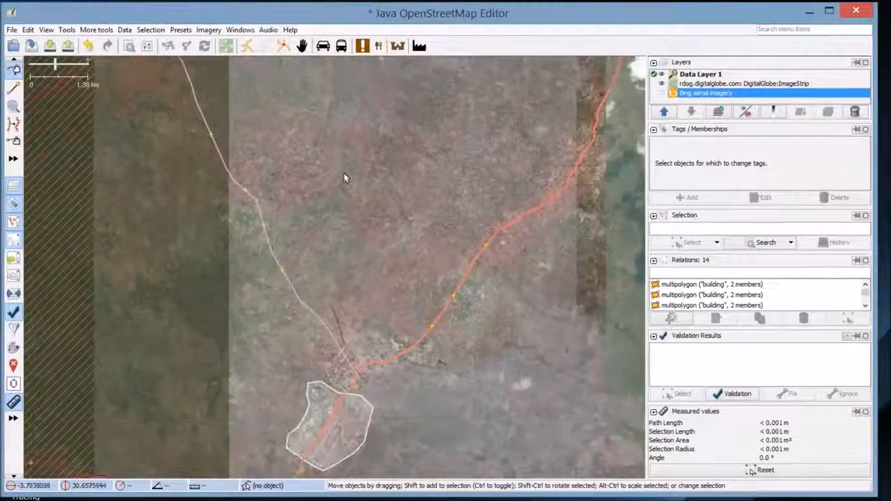
left_click_drag(340, 200, 344, 92)
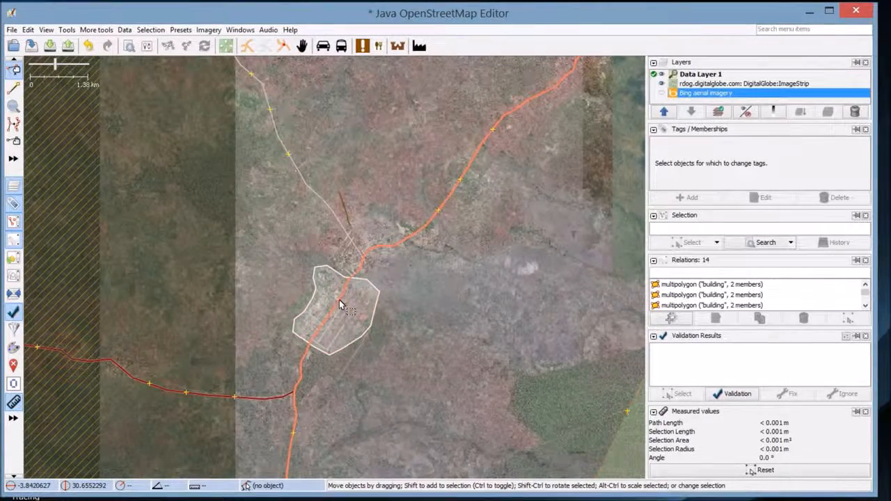
scroll(339, 301, "up", 3)
left_click_drag(217, 228, 377, 264)
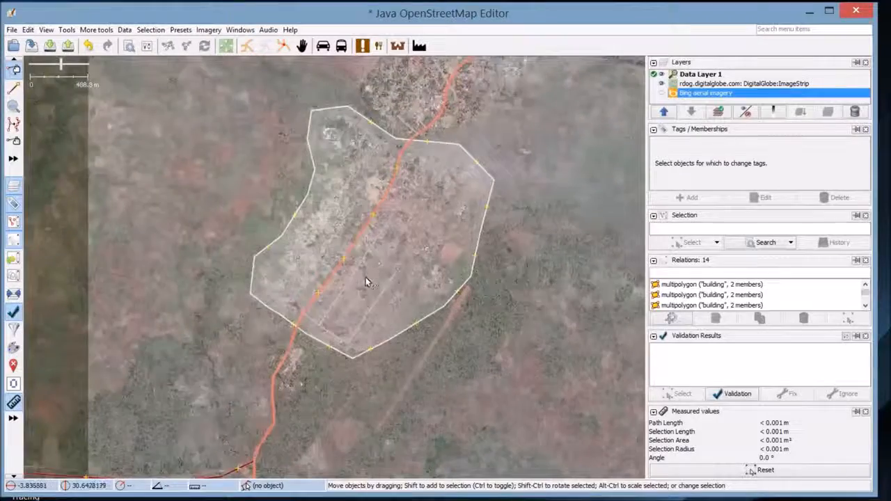
scroll(366, 279, "up", 1)
left_click_drag(293, 191, 340, 235)
scroll(340, 234, "up", 2)
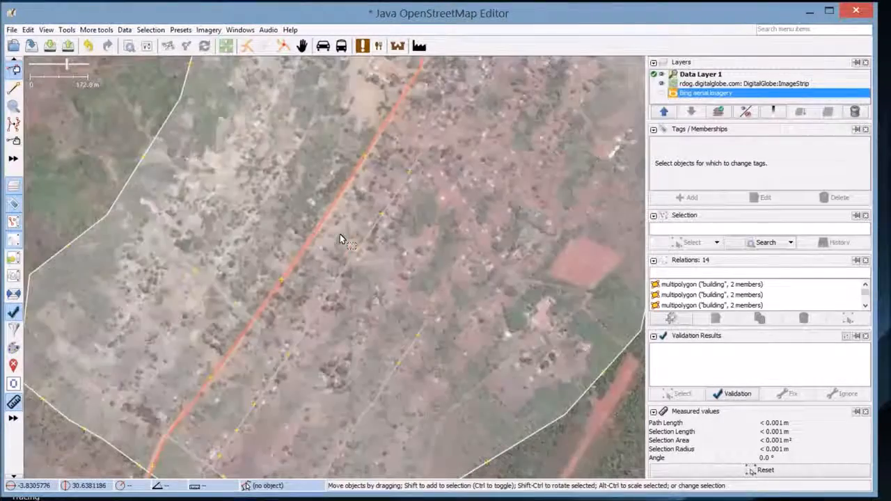
left_click_drag(321, 201, 342, 232)
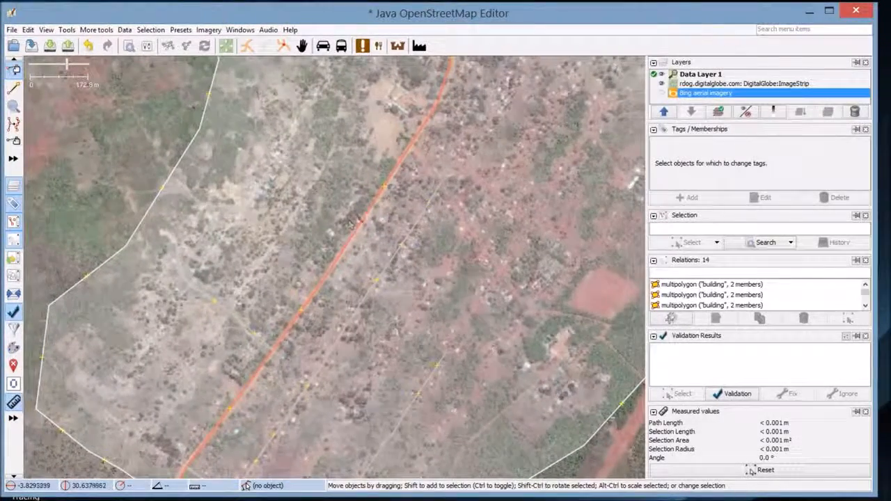
scroll(347, 221, "up", 1)
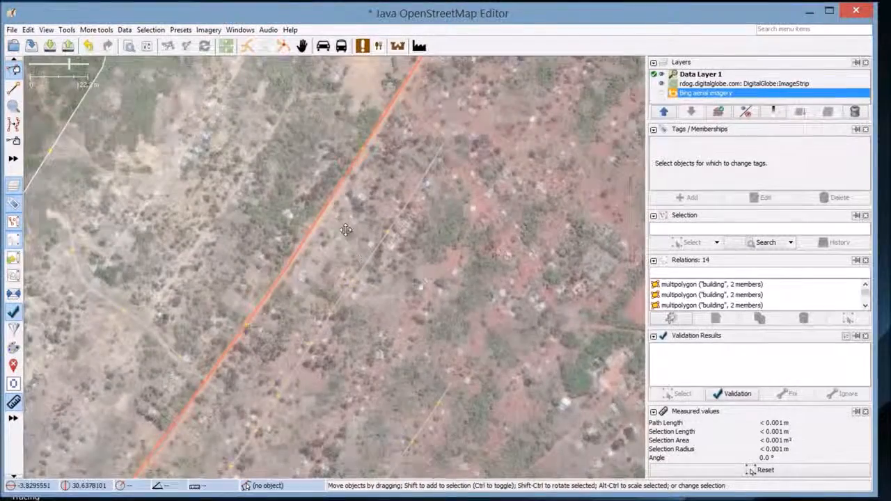
left_click_drag(345, 244, 349, 166)
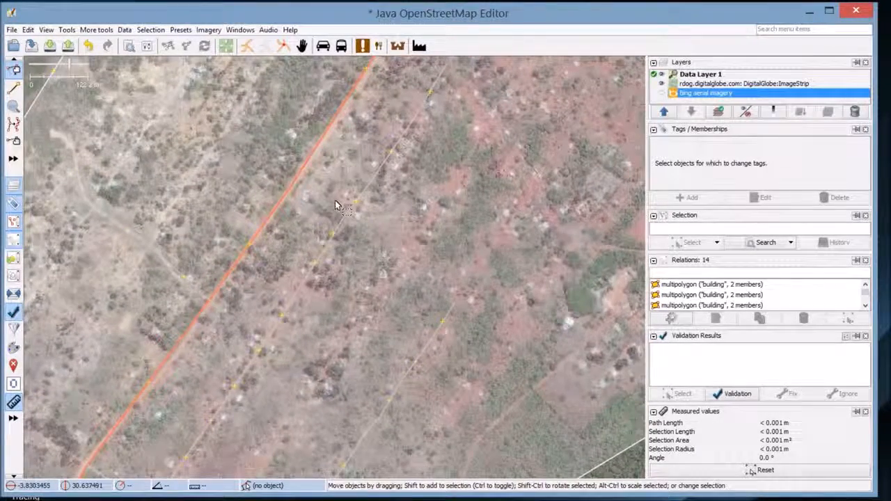
scroll(332, 252, "up", 1)
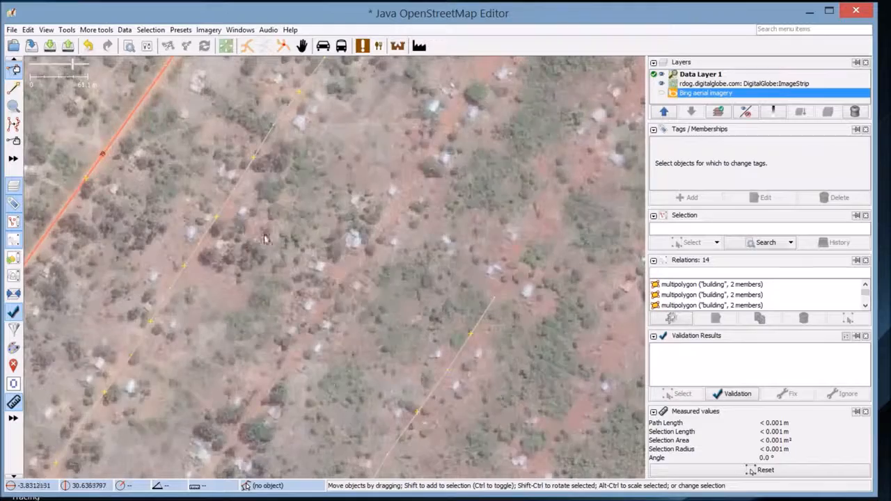
left_click_drag(249, 248, 329, 227)
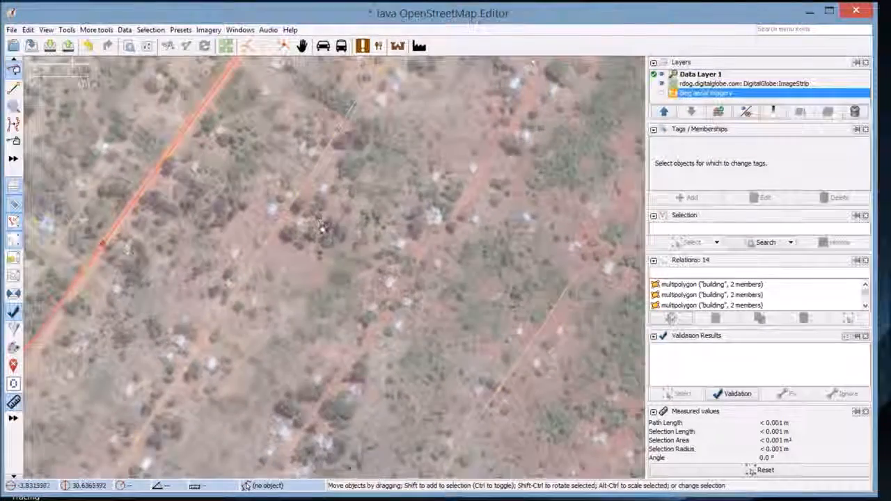
left_click_drag(255, 270, 342, 202)
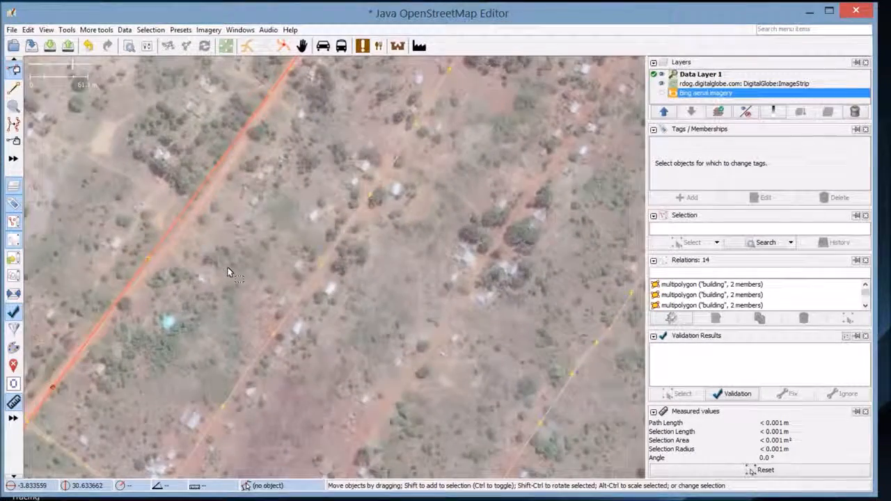
left_click_drag(146, 264, 242, 184)
left_click_drag(119, 197, 234, 367)
Zoom and pan onto the unmapped dirt tracks west of the main road
scroll(130, 190, "down", 2)
left_click_drag(342, 203, 325, 231)
scroll(314, 263, "down", 1)
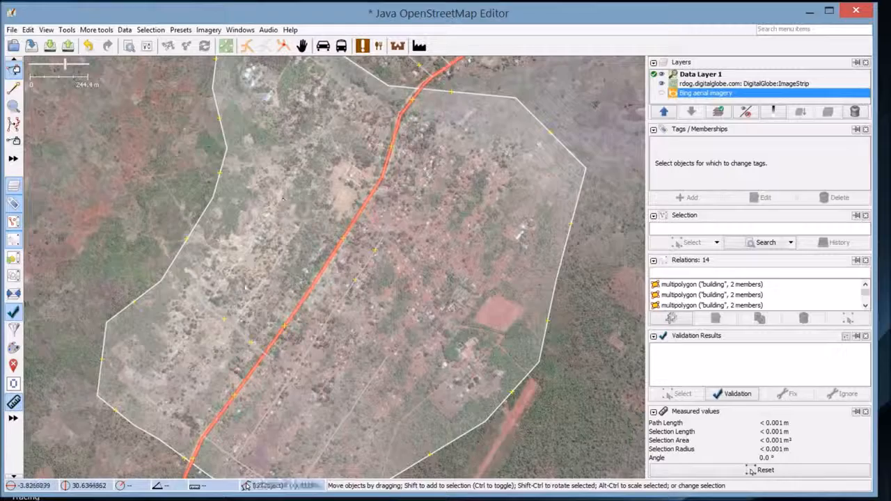
scroll(258, 251, "up", 2)
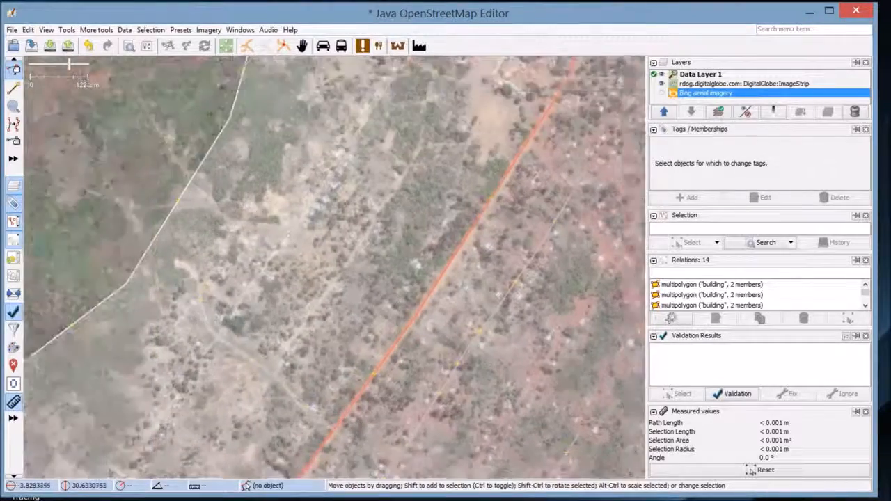
scroll(264, 221, "up", 1)
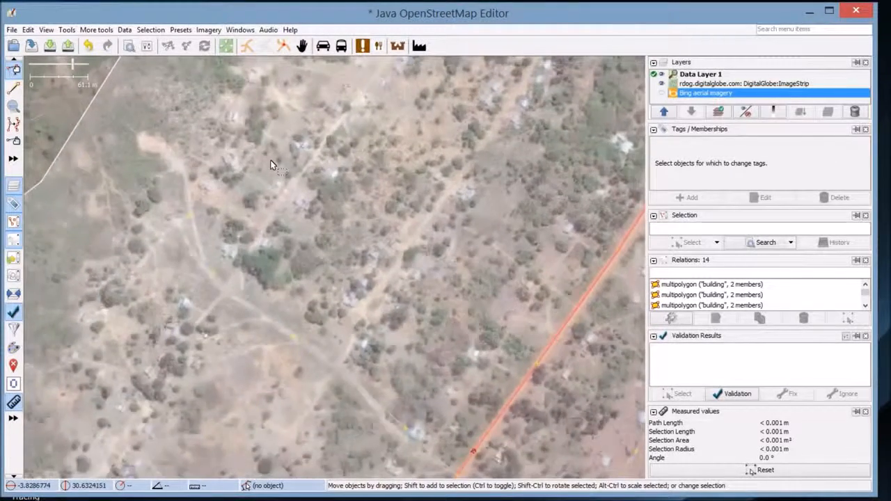
left_click_drag(289, 159, 238, 226)
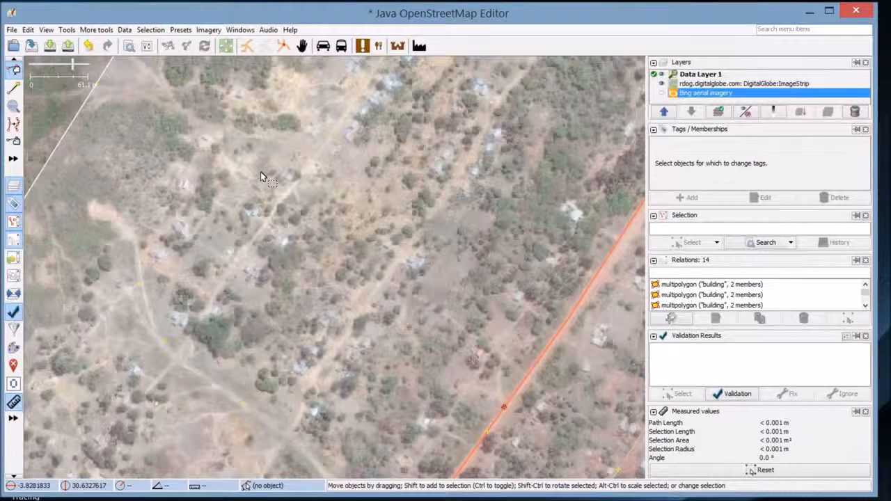
scroll(296, 180, "down", 1)
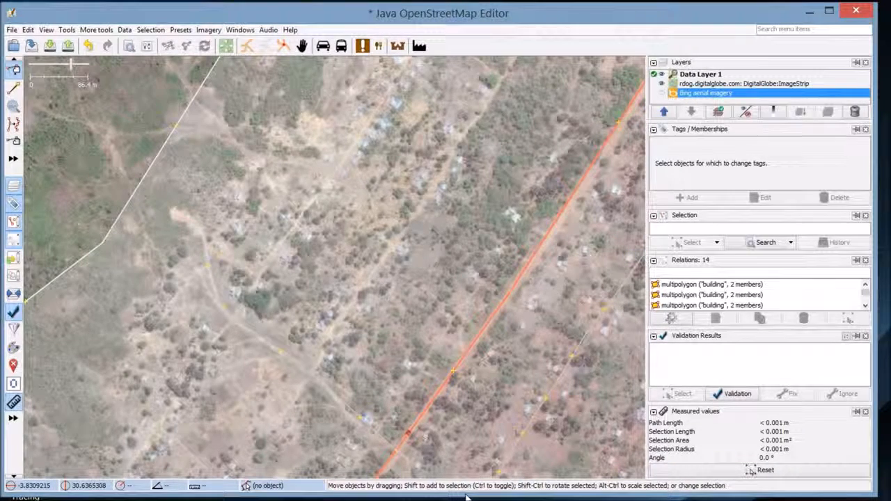
mouse_move(476, 496)
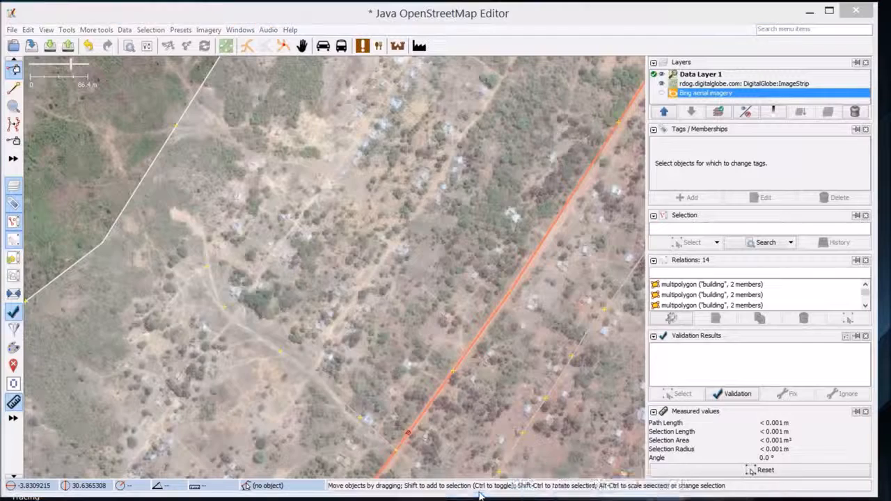
left_click(476, 496)
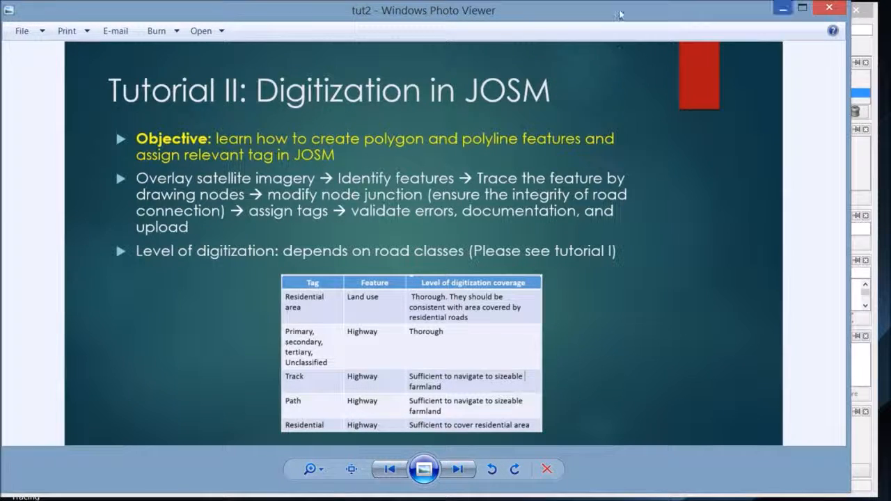
left_click(783, 9)
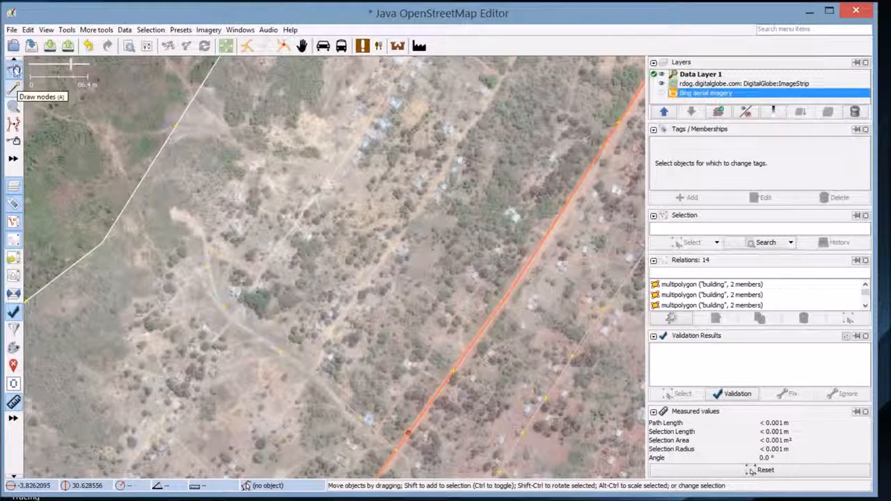
Switch to the Draw nodes tool to add new nodes and ways
left_click(13, 82)
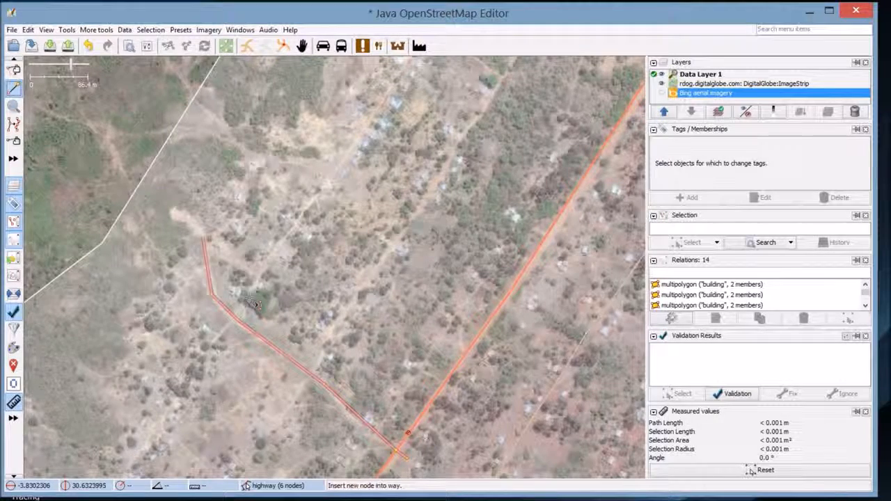
Zoom in on the diagonal road southwest of the houses
scroll(255, 305, "up", 1)
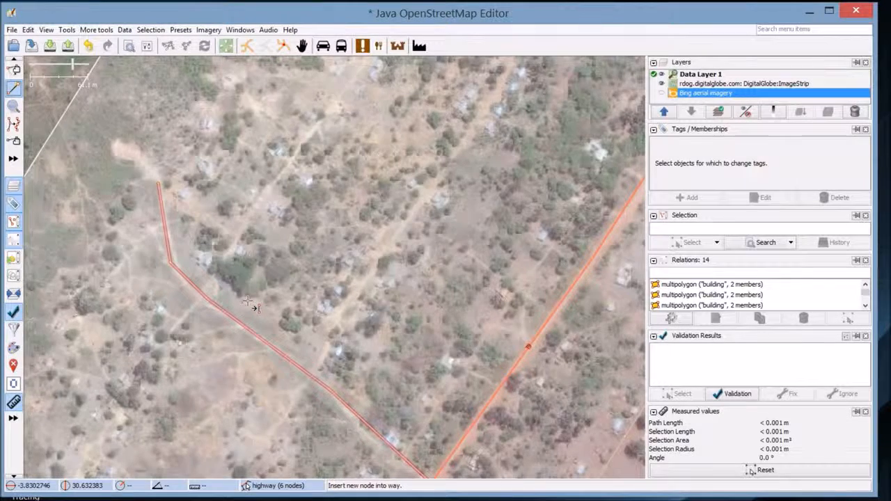
scroll(254, 305, "up", 2)
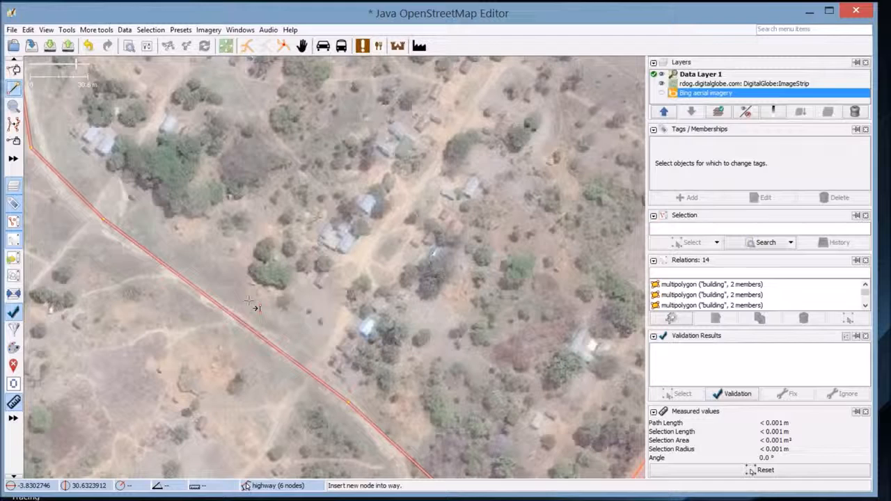
Trace the dirt track northeast from the existing road as a nine-node way, about 530 m
left_click(250, 301)
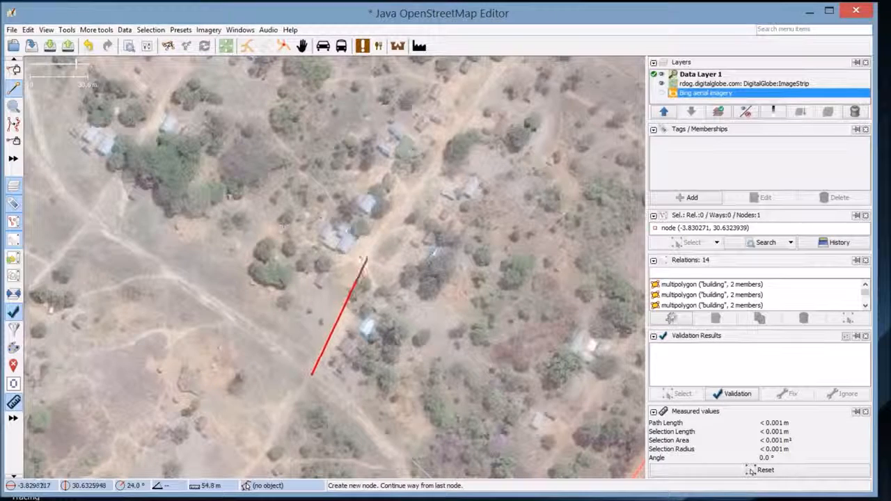
scroll(365, 257, "down", 2)
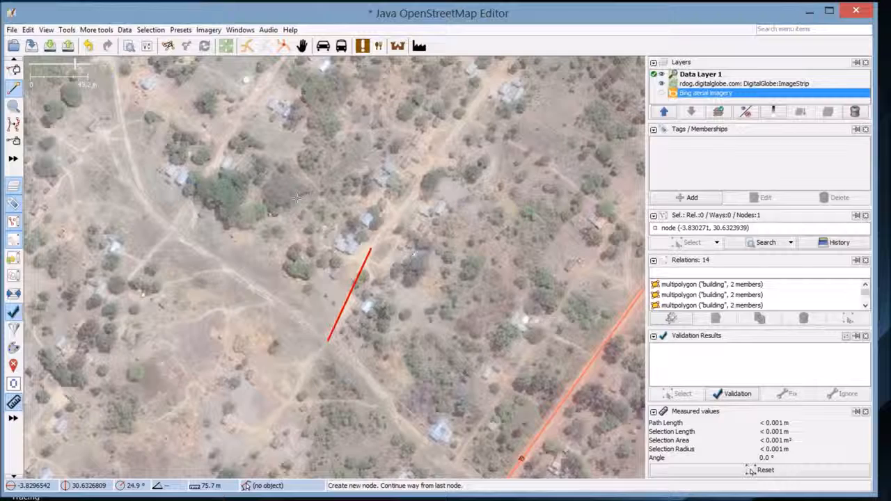
left_click(371, 249)
left_click(419, 183)
left_click_drag(375, 91, 362, 312)
left_click(369, 304)
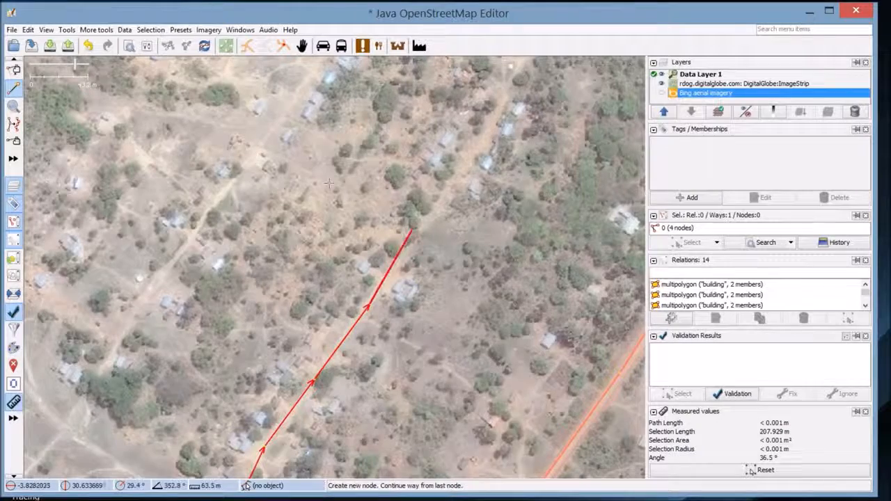
left_click(471, 155)
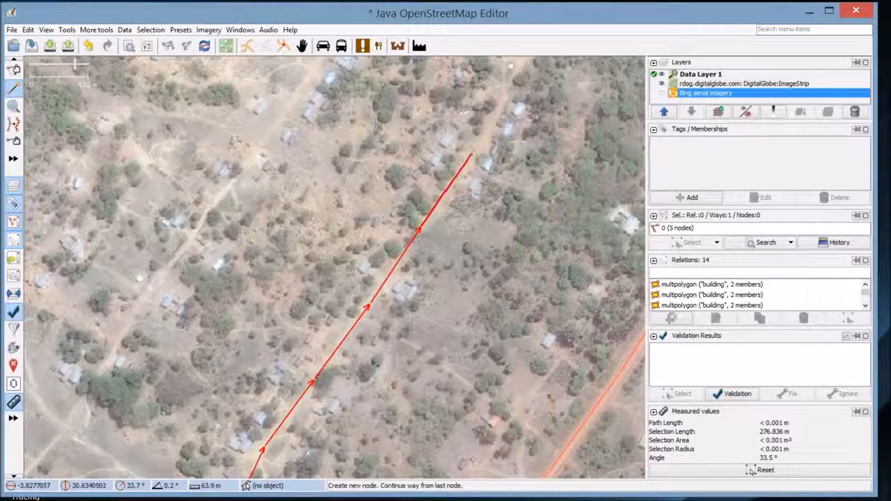
left_click(472, 154)
left_click_drag(471, 154, 347, 347)
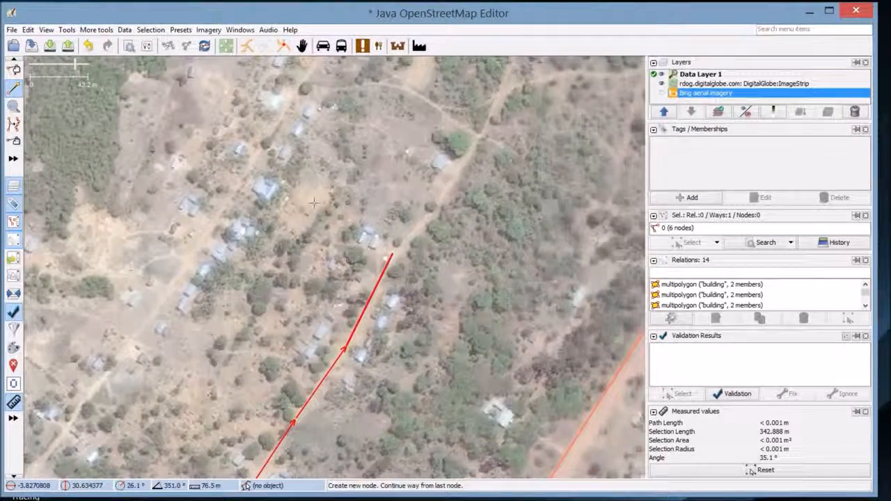
left_click(392, 255)
left_click(427, 217)
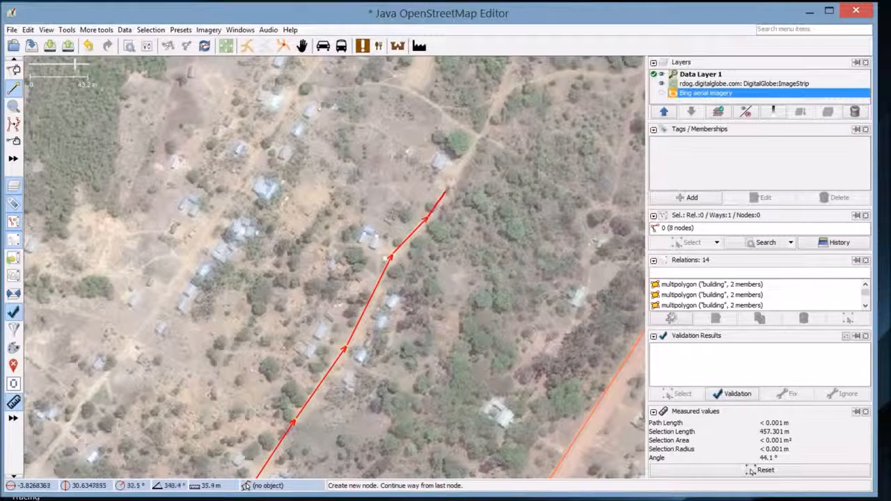
left_click(481, 136)
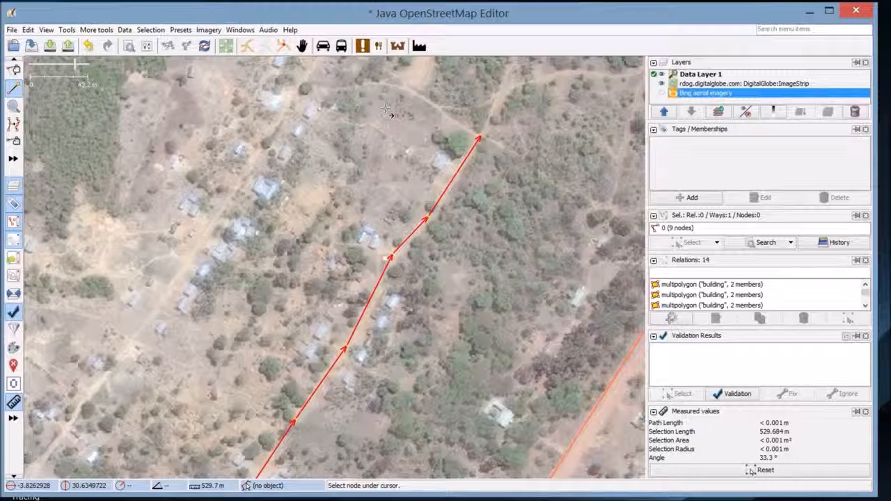
left_click_drag(227, 252, 318, 83)
Switch the map paint style to Potlatch 2 so the main road shows pink with blue outline
left_click_drag(313, 280, 344, 118)
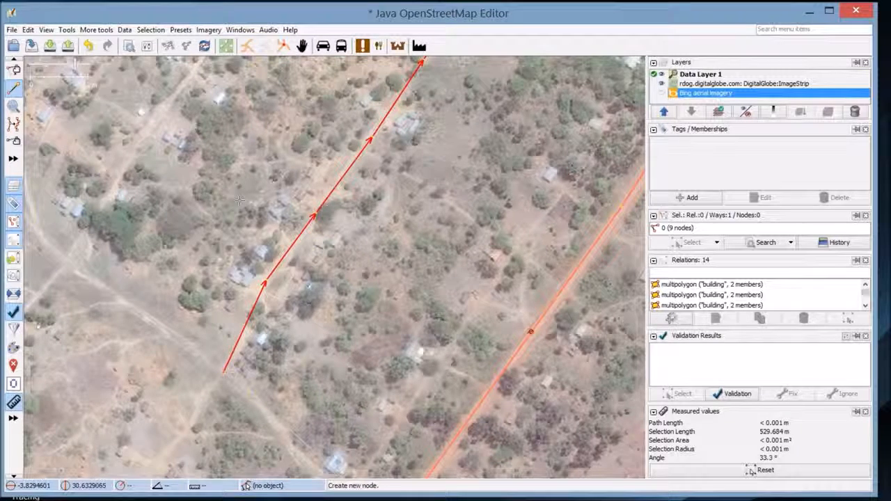
left_click(45, 30)
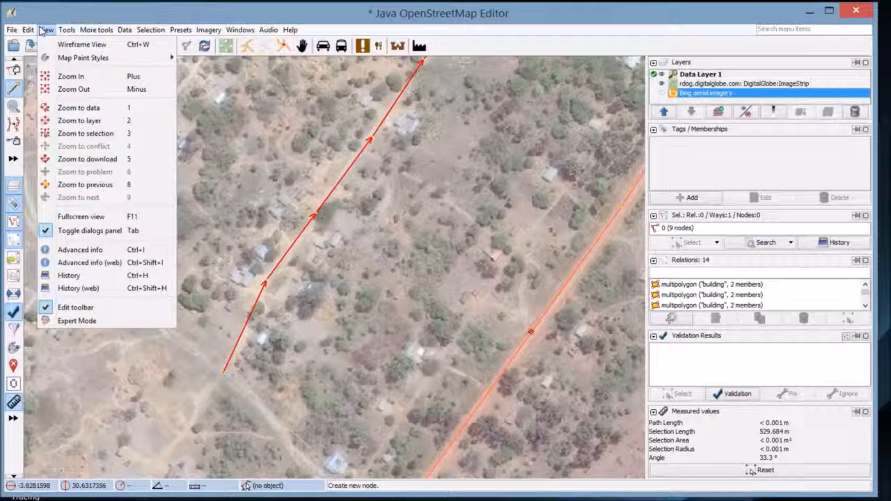
mouse_move(50, 57)
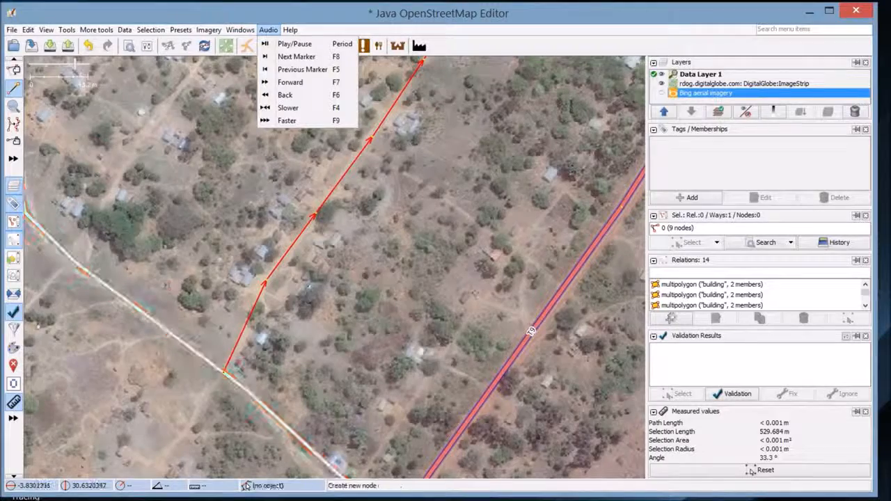
left_click(65, 30)
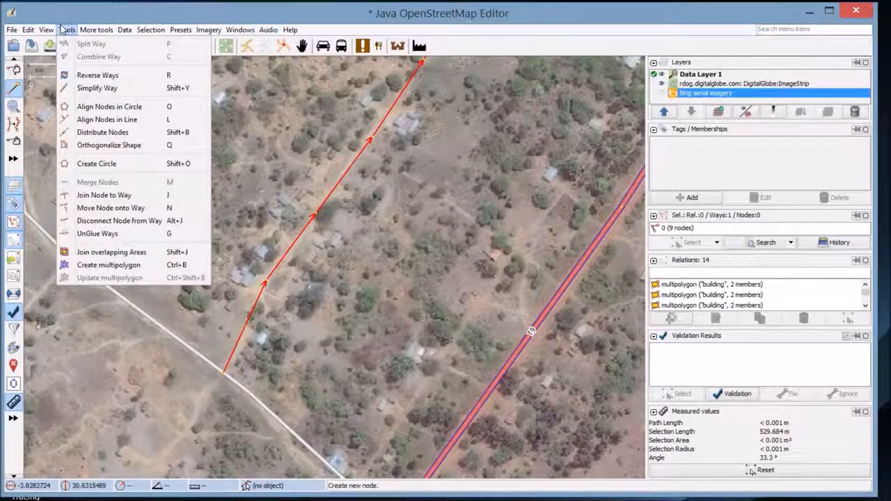
scroll(232, 216, "down", 5)
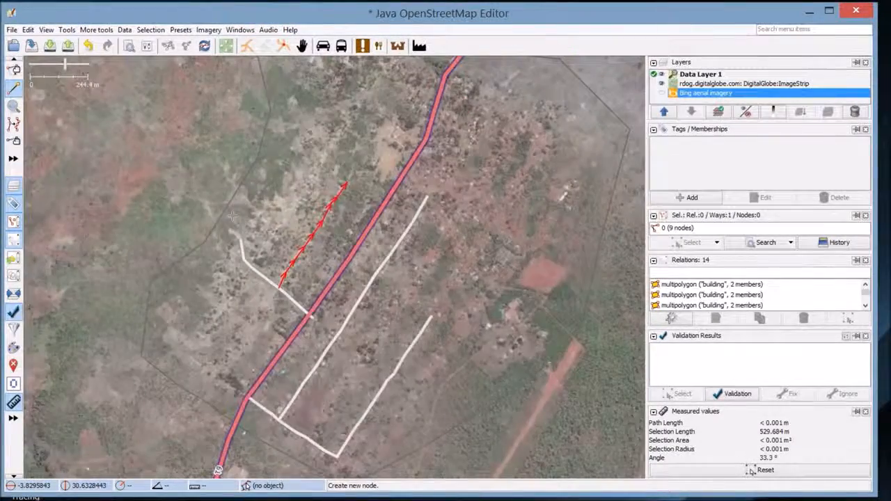
left_click(46, 30)
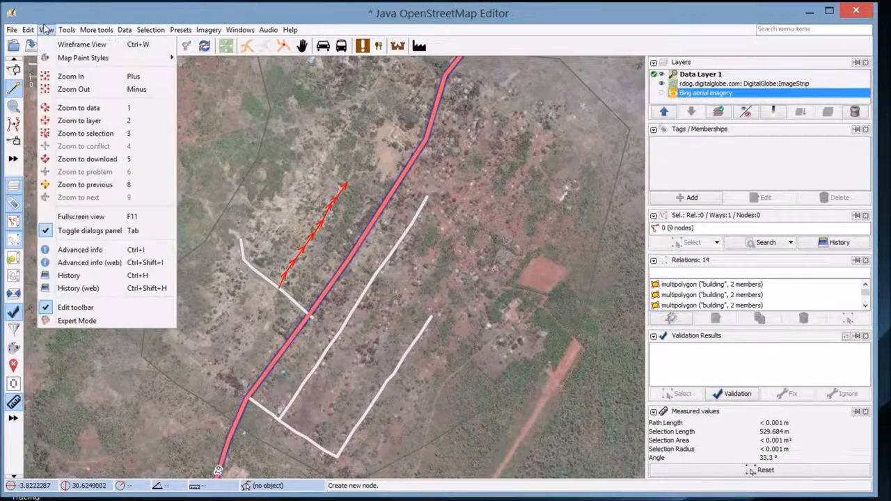
left_click(182, 57)
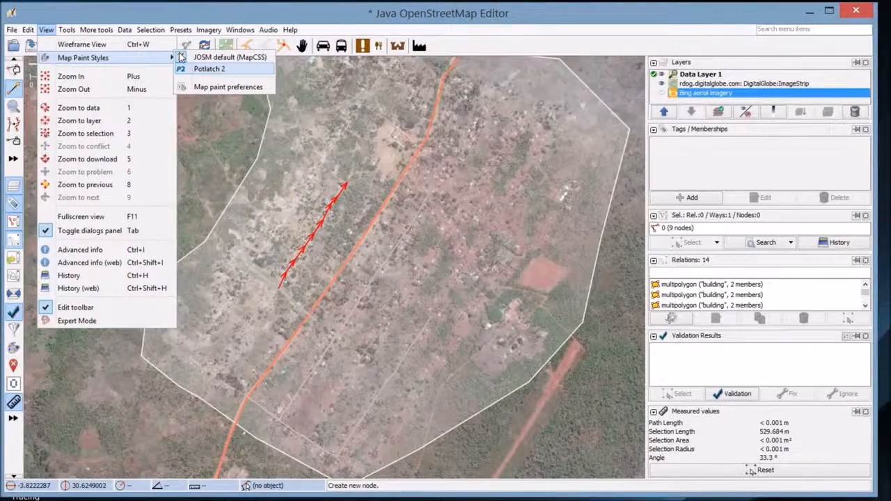
left_click(183, 68)
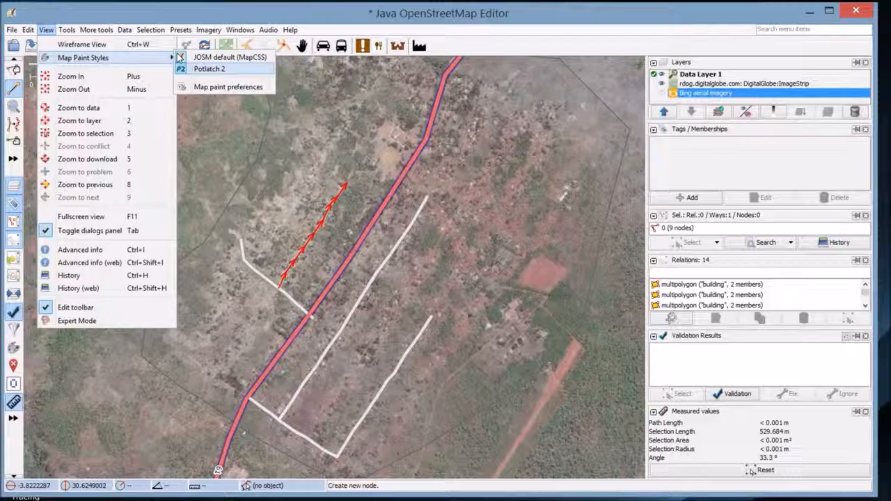
left_click(182, 57)
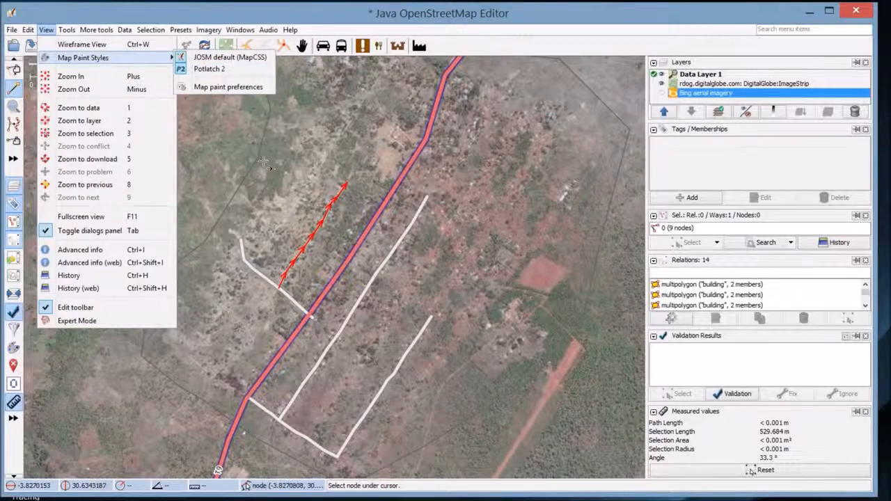
left_click(47, 30)
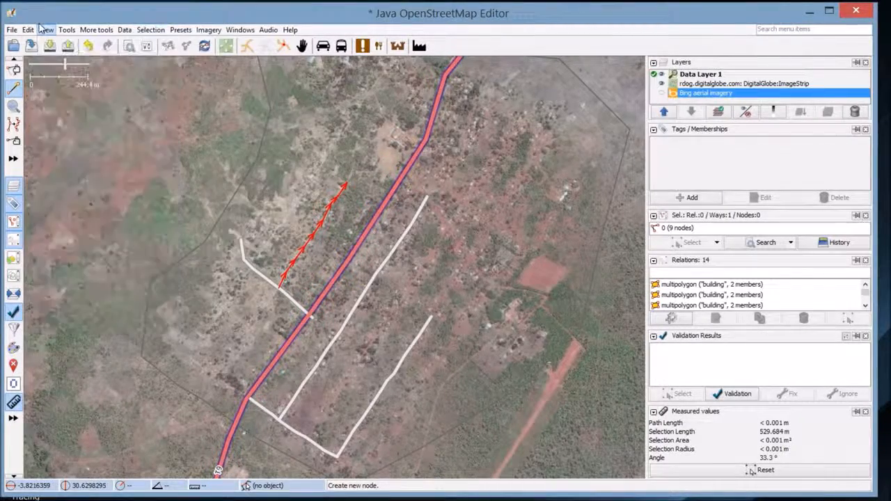
scroll(351, 222, "up", 3)
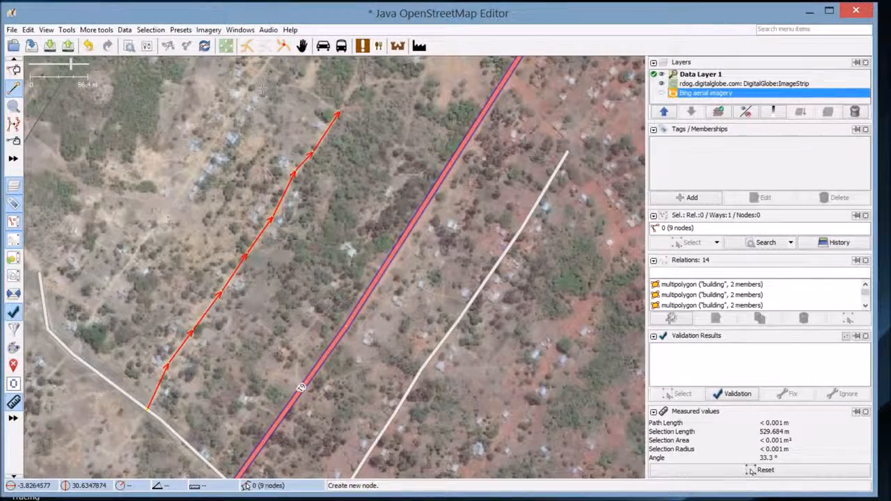
left_click(458, 495)
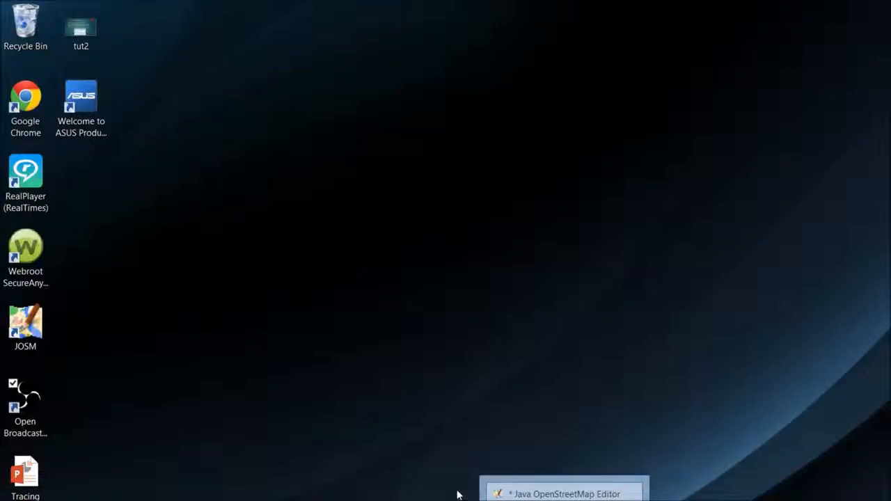
left_click(458, 495)
left_click(476, 496)
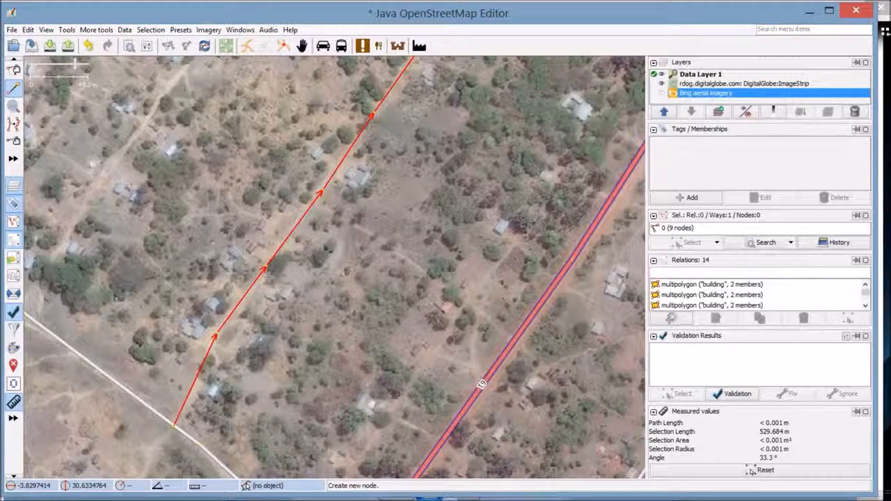
left_click_drag(239, 303, 359, 249)
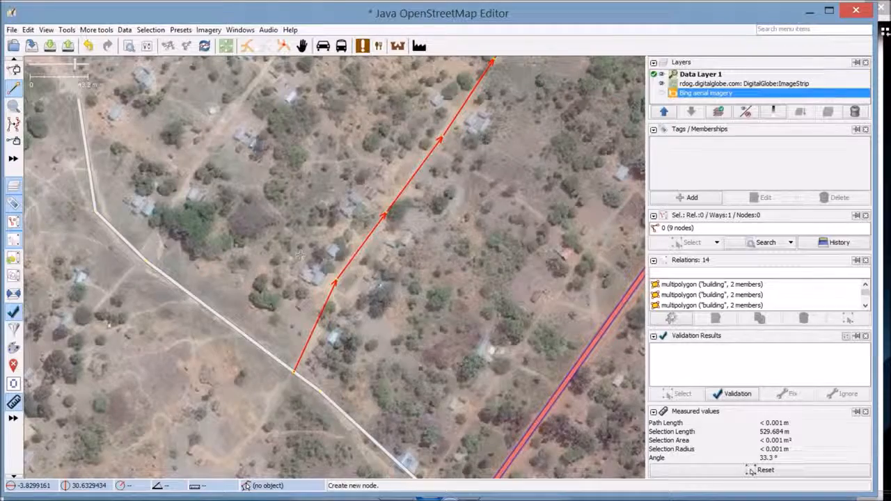
scroll(293, 257, "down", 3)
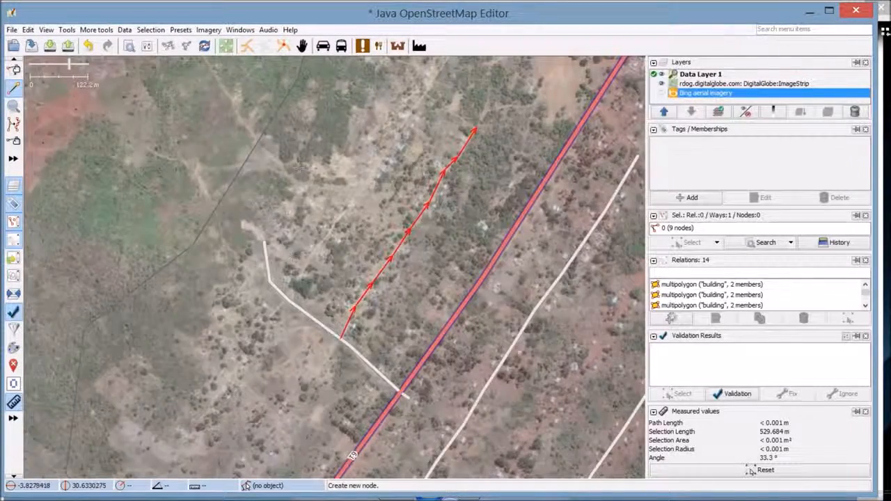
left_click_drag(298, 167, 243, 358)
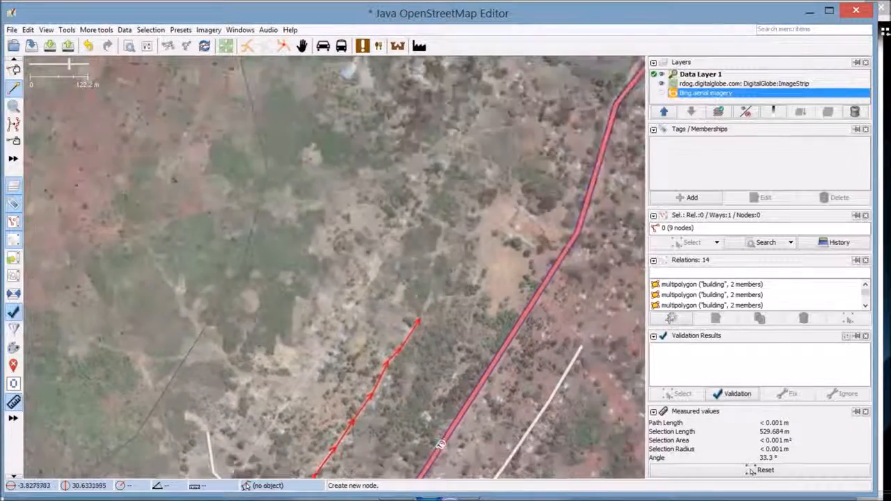
left_click_drag(294, 264, 307, 195)
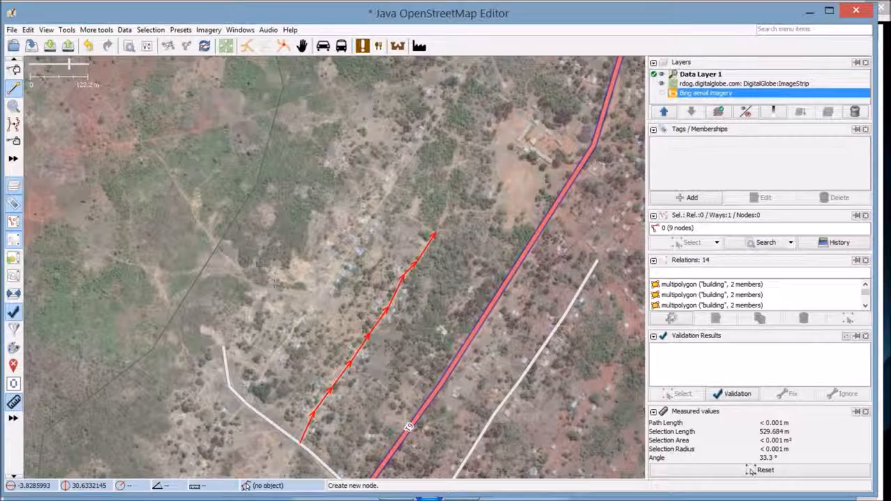
scroll(261, 272, "up", 3)
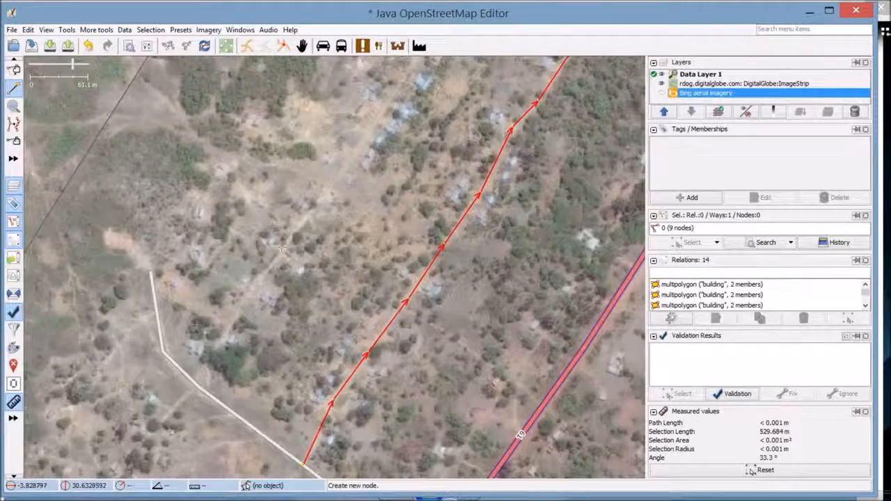
left_click_drag(226, 335, 286, 256)
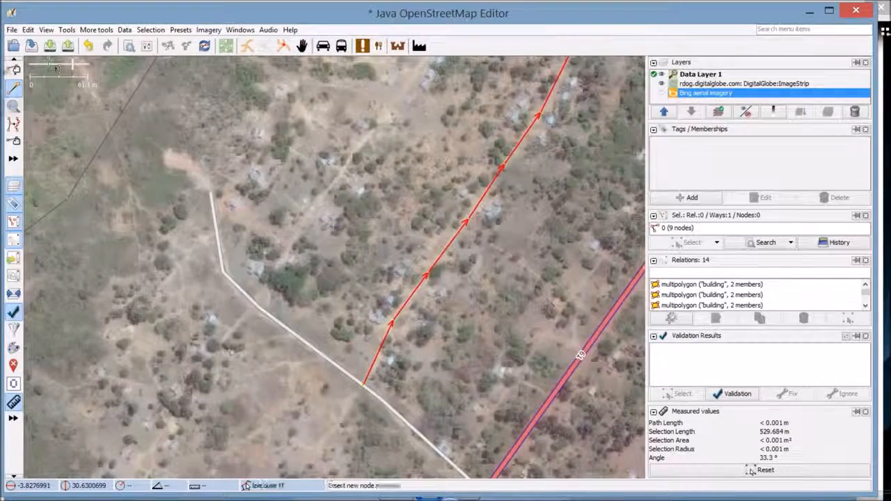
left_click_drag(369, 144, 196, 394)
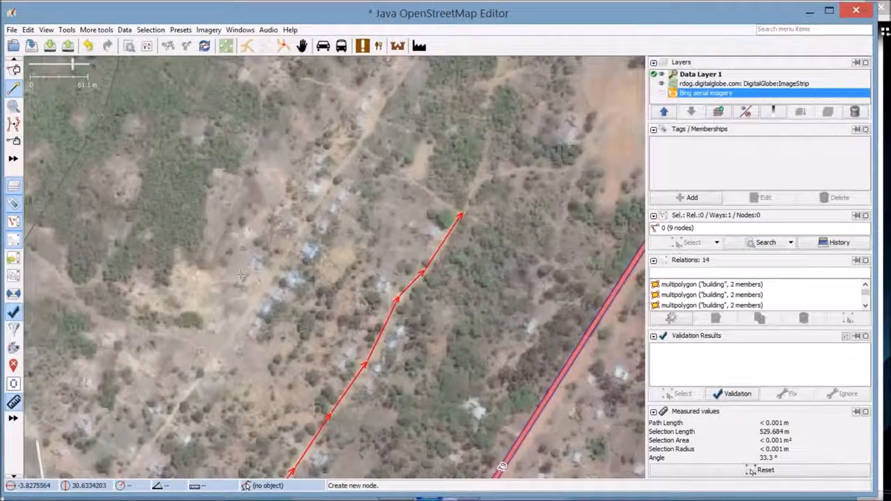
left_click_drag(286, 180, 205, 288)
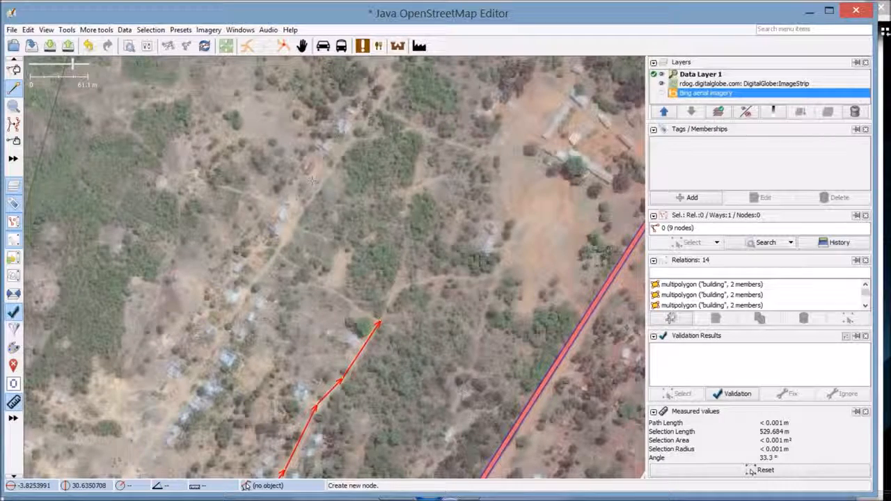
left_click_drag(369, 172, 194, 159)
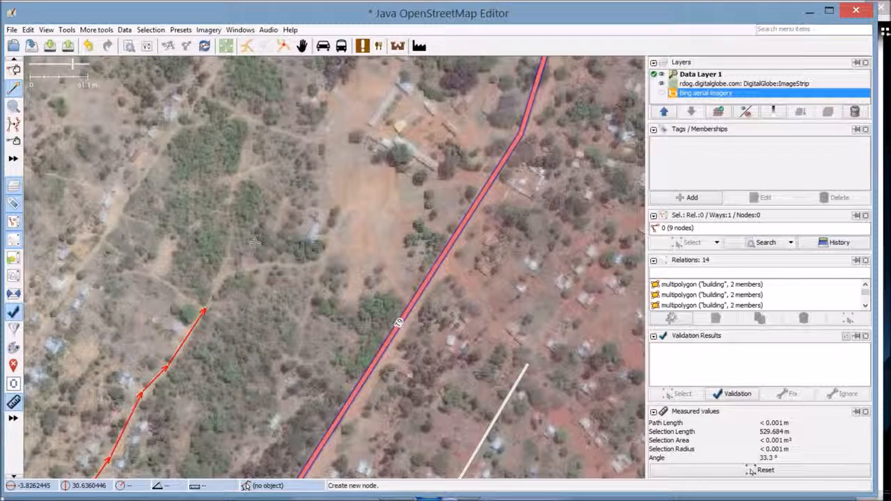
left_click_drag(254, 241, 302, 187)
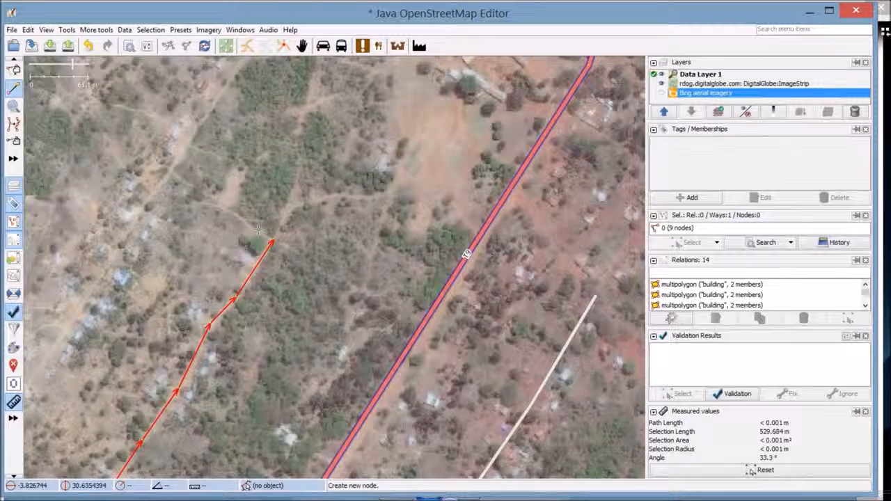
key("minus")
key("minus")
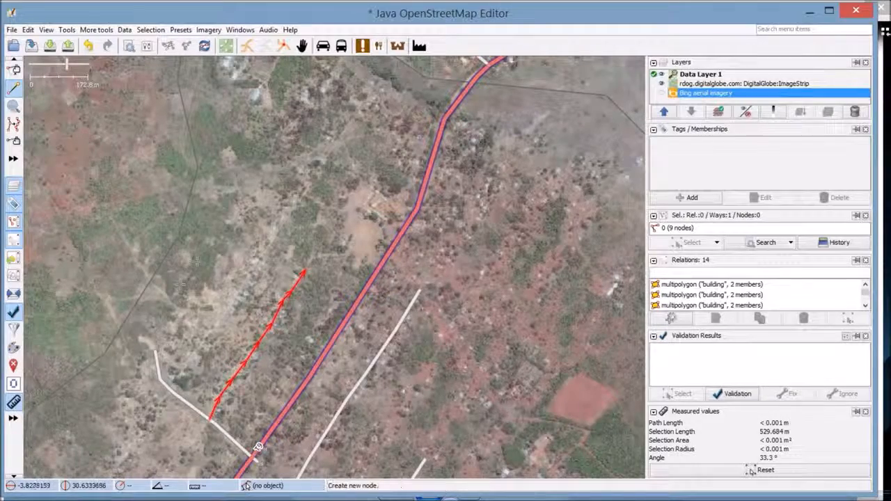
left_click_drag(205, 416, 306, 321)
scroll(309, 318, "up", 4)
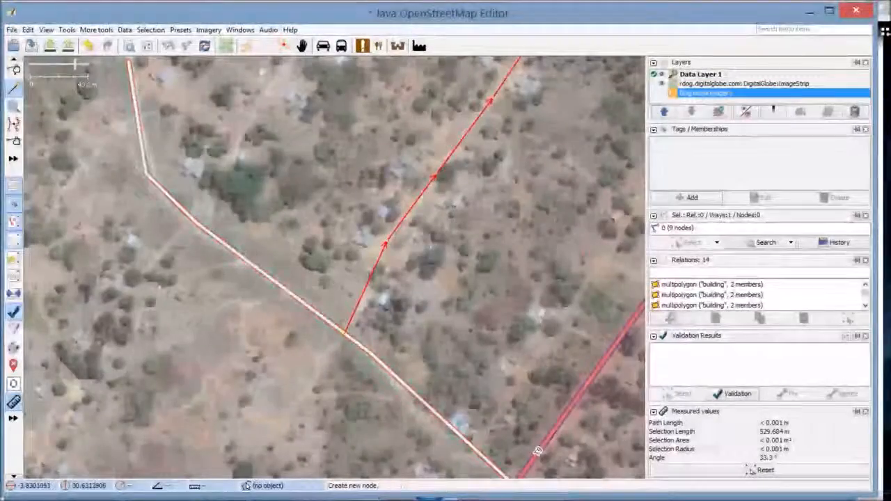
left_click_drag(236, 176, 337, 186)
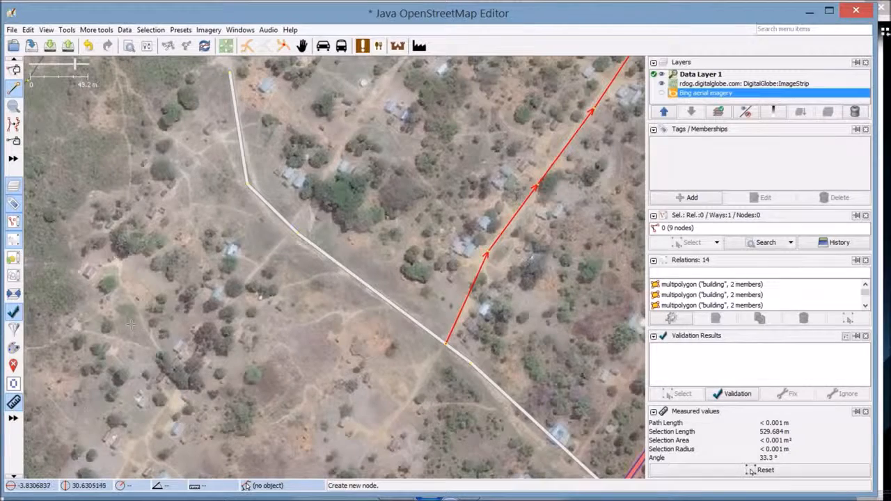
Draw a six-node path of about 262 m running northeast across the white road
left_click(166, 406)
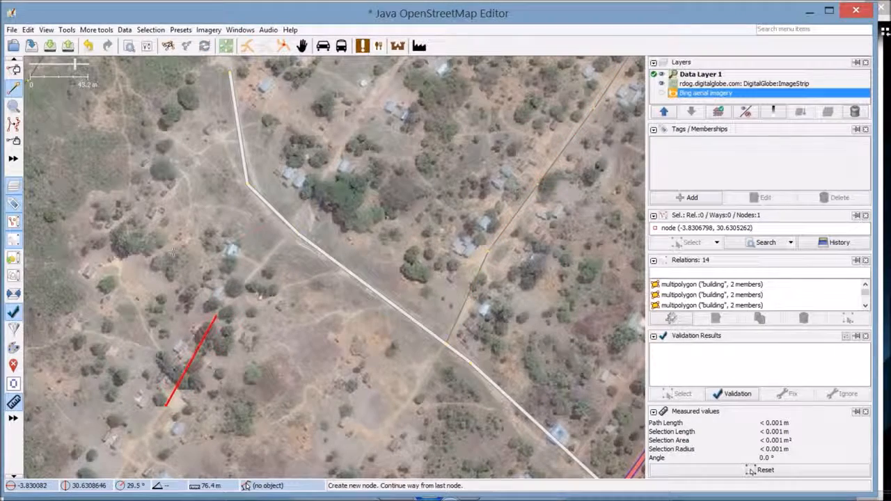
left_click(252, 265)
right_click(254, 266)
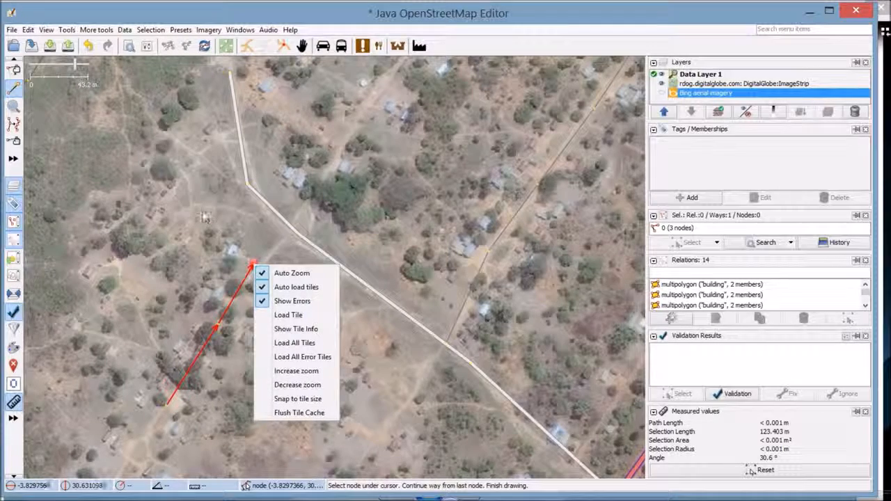
left_click(269, 257)
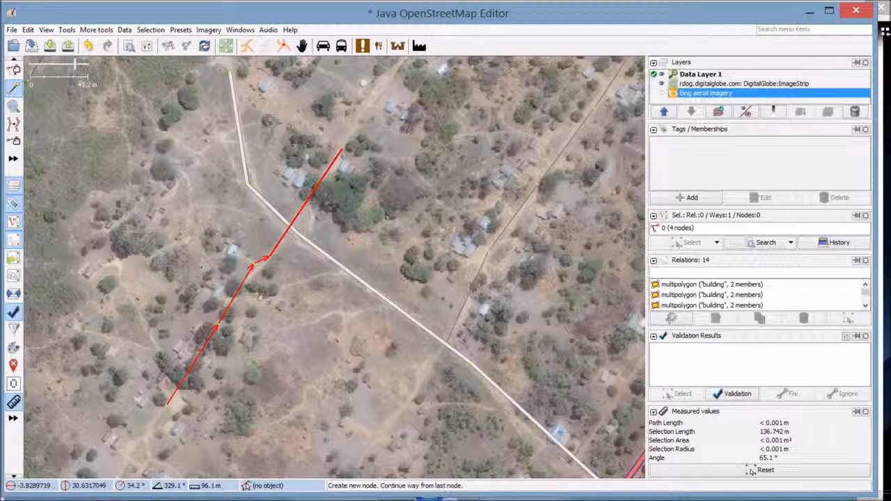
left_click(341, 150)
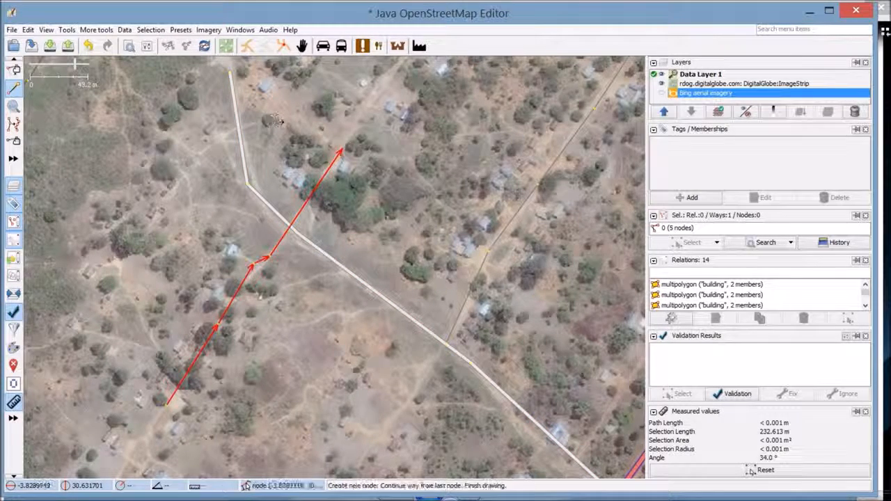
left_click(360, 115)
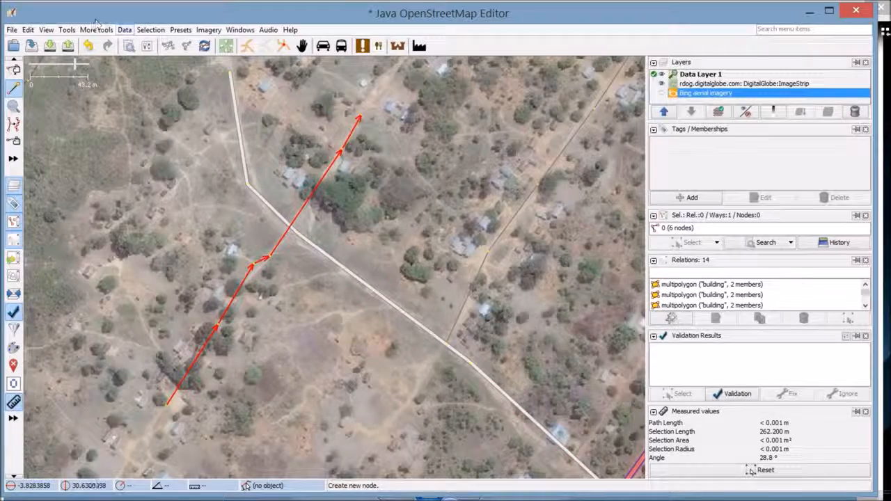
scroll(344, 220, "up", 3)
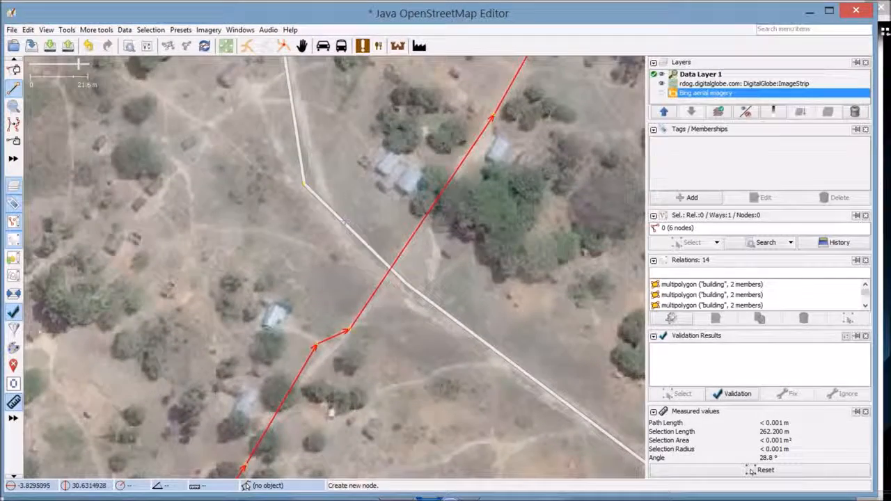
left_click(14, 66)
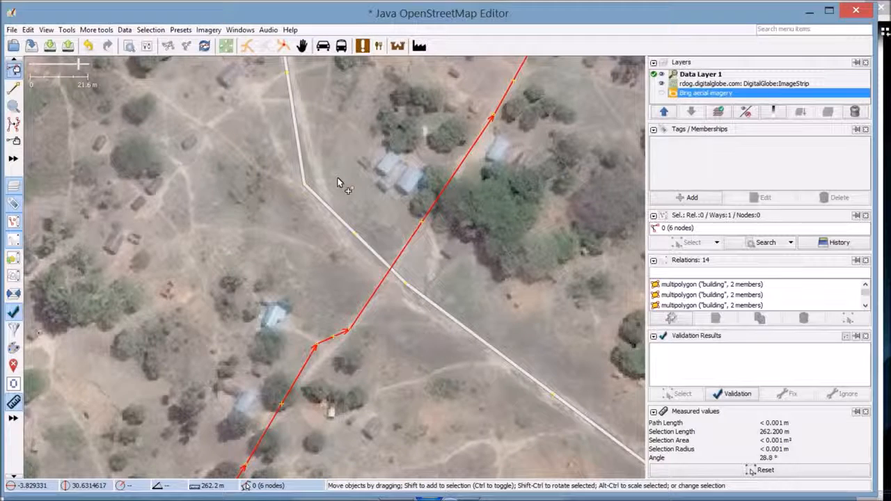
Move the path's crossing node onto the white residential road
mouse_move(338, 183)
left_mouse_down()
mouse_move(316, 210)
mouse_move(326, 194)
left_mouse_up()
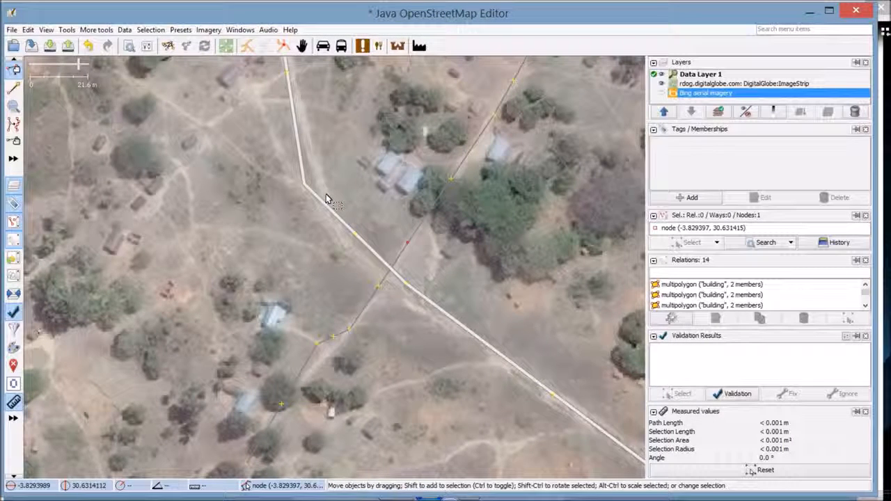
left_click_drag(325, 195, 317, 216)
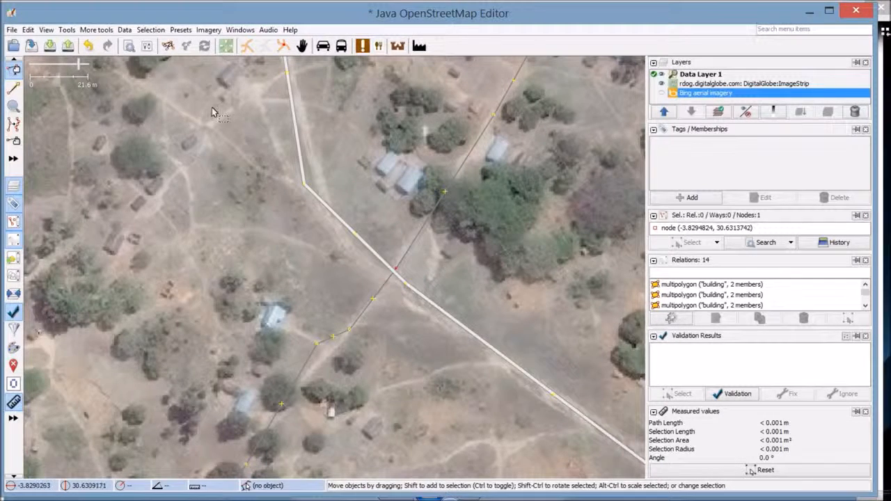
left_click(238, 115)
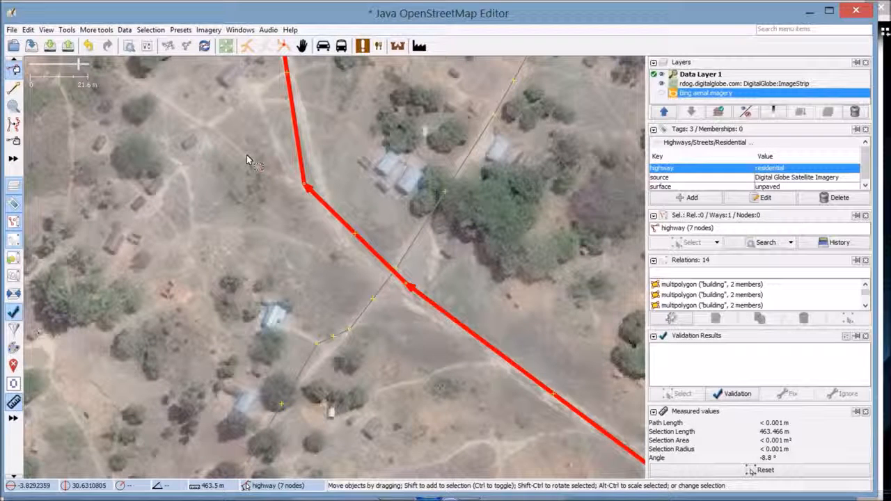
Nudge the road's junction node toward the path and box-select both junction nodes, 2.407 m apart
left_click(324, 227)
mouse_move(323, 227)
left_mouse_down()
mouse_move(309, 252)
mouse_move(230, 195)
mouse_move(313, 258)
mouse_move(337, 241)
mouse_move(312, 217)
left_mouse_up()
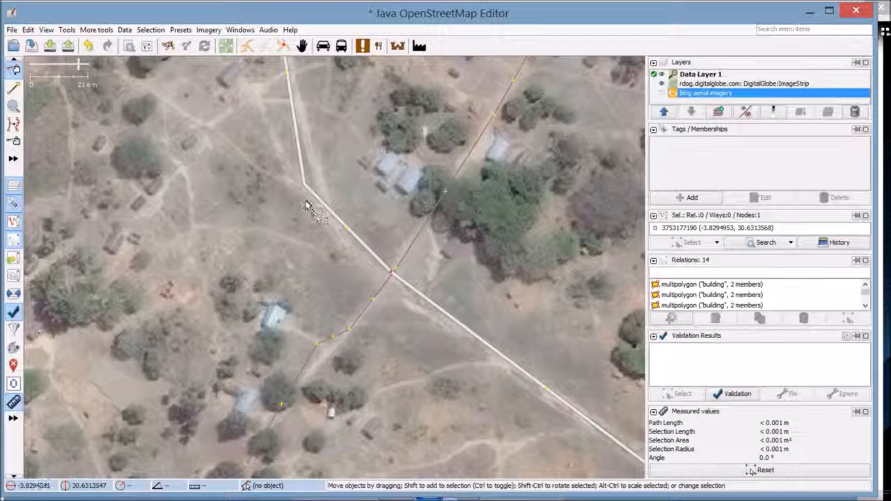
left_click_drag(303, 195, 335, 242)
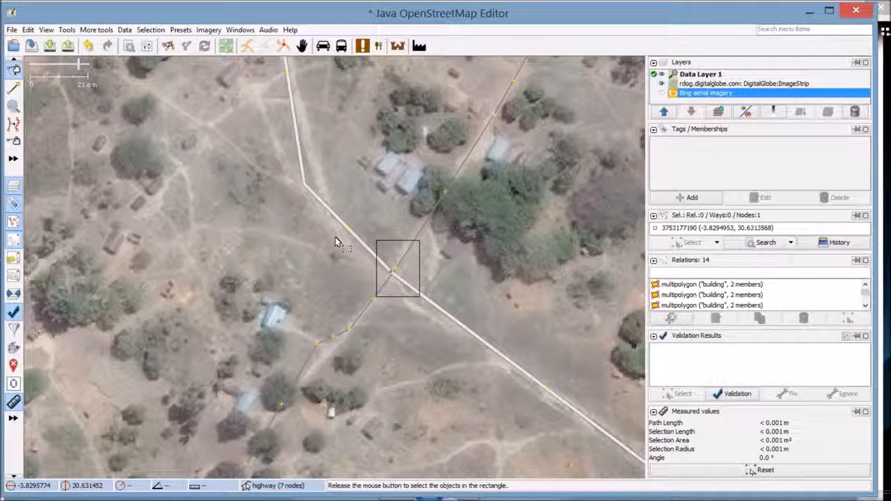
mouse_move(336, 240)
left_mouse_down()
mouse_move(309, 211)
mouse_move(339, 245)
mouse_move(342, 235)
left_mouse_up()
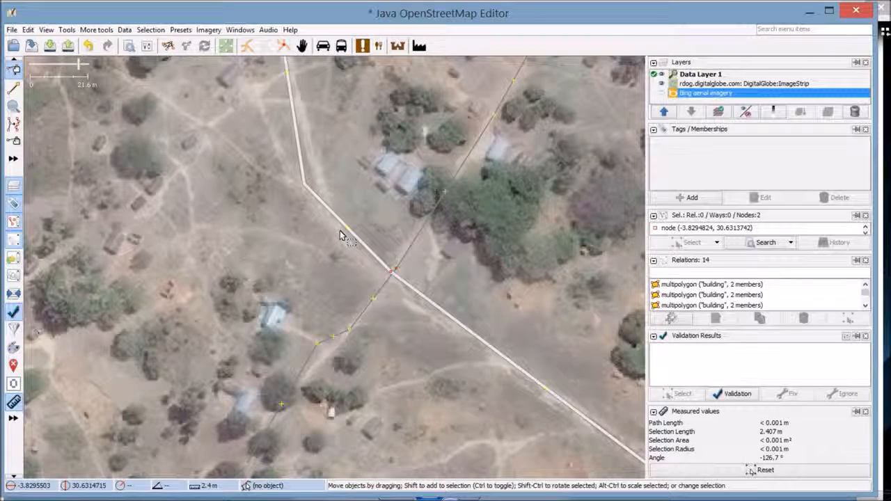
Merge the footpath and white road's two junction nodes into one shared node, then deselect
left_click(65, 30)
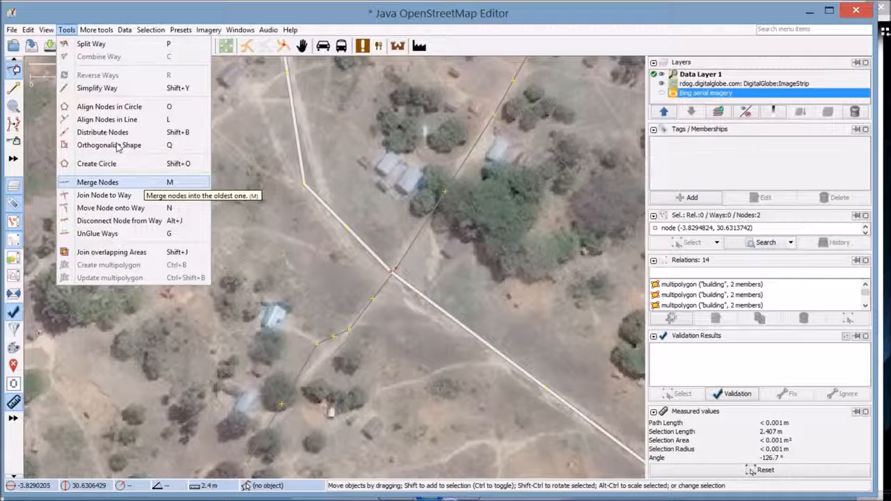
key("Return")
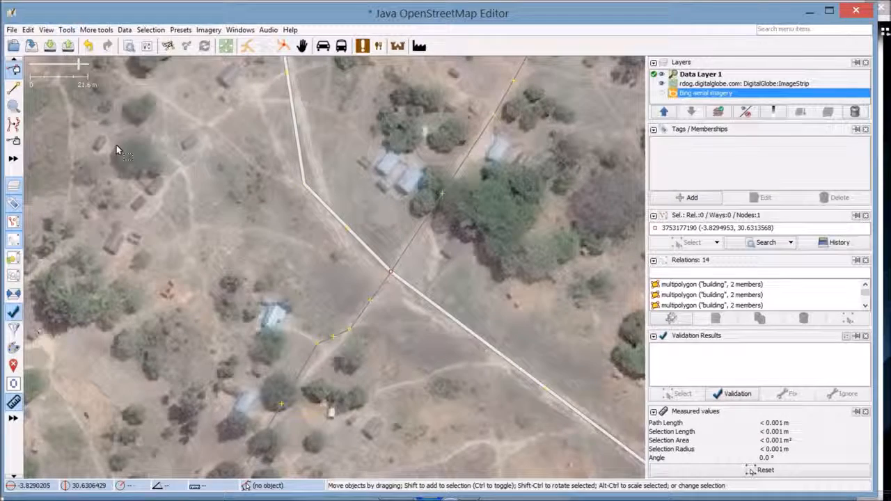
left_click(313, 219)
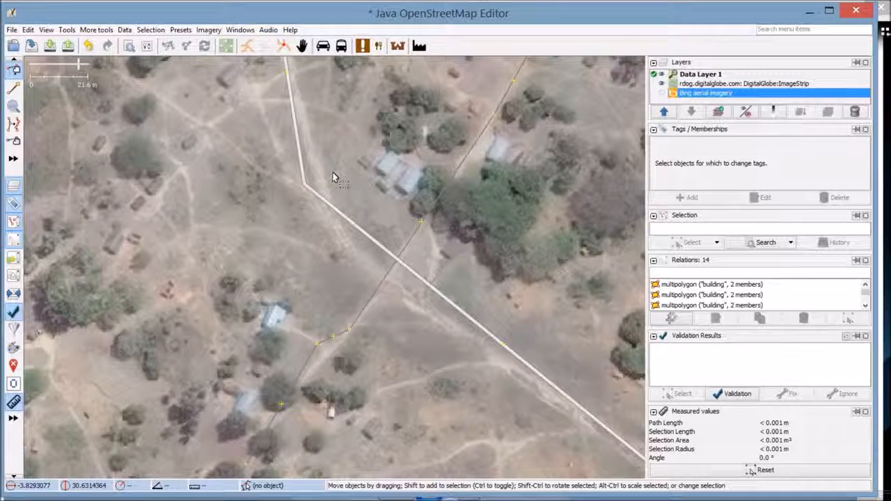
Join the crossing node onto the residential road so the road has 7 nodes
left_click_drag(339, 183, 314, 214)
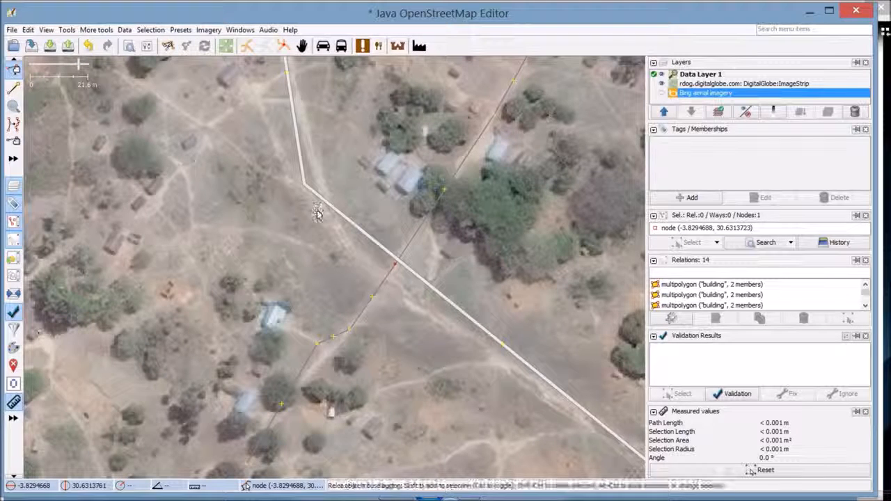
left_click(287, 183)
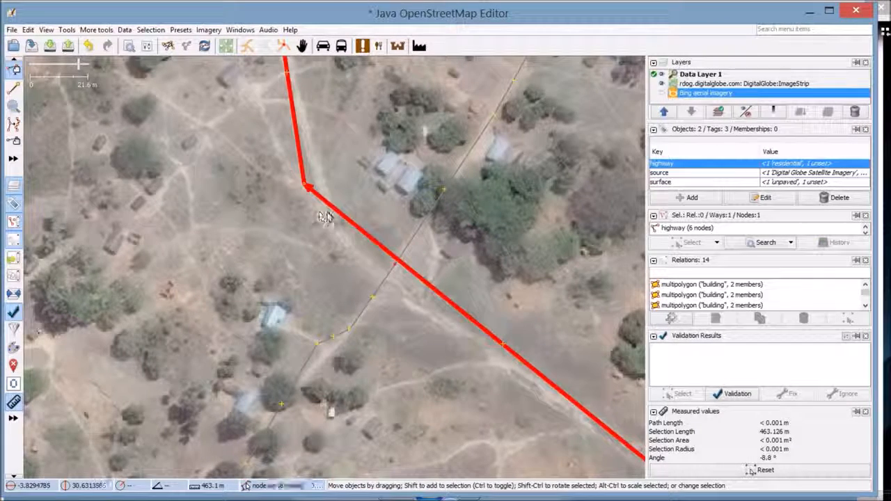
left_click(62, 28)
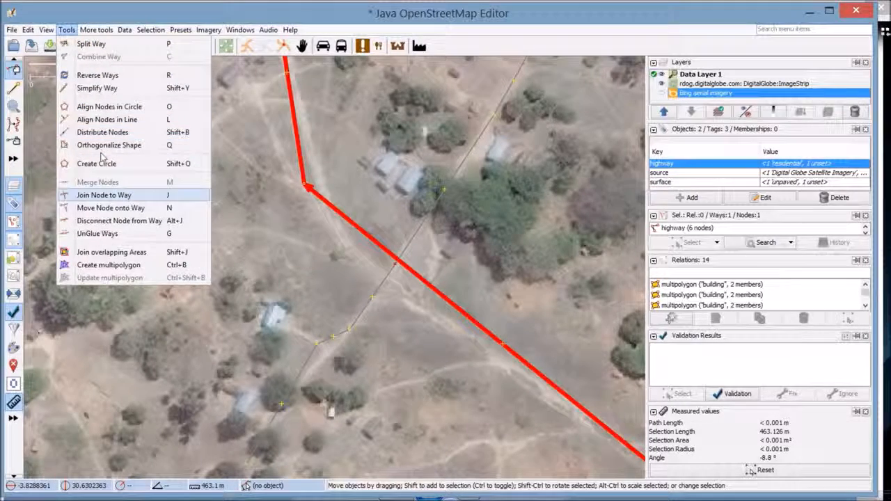
left_click(123, 195)
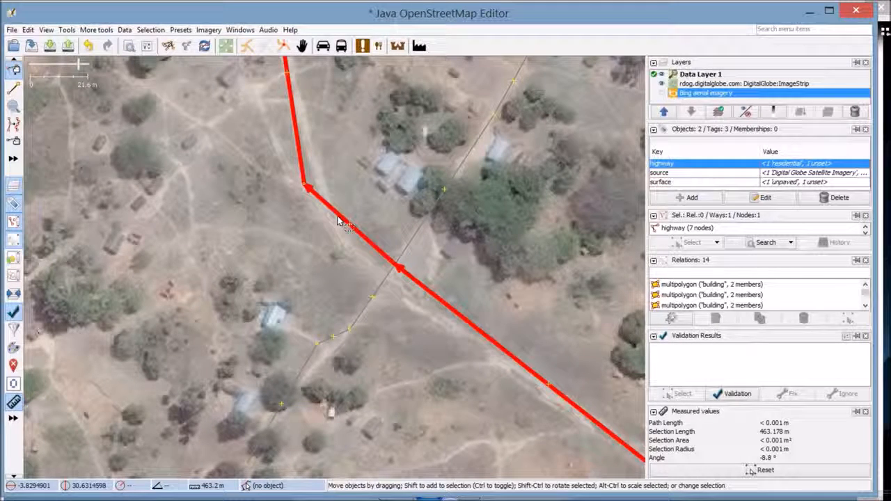
Deselect the road, zoom out, and bring the digitization tutorial slide to the front
left_click_drag(317, 213, 313, 222)
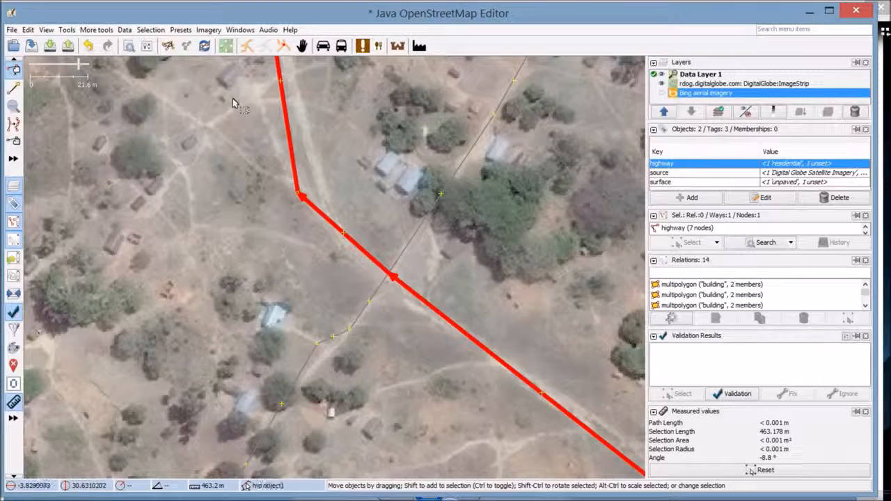
left_click(274, 120)
scroll(403, 159, "down", 5)
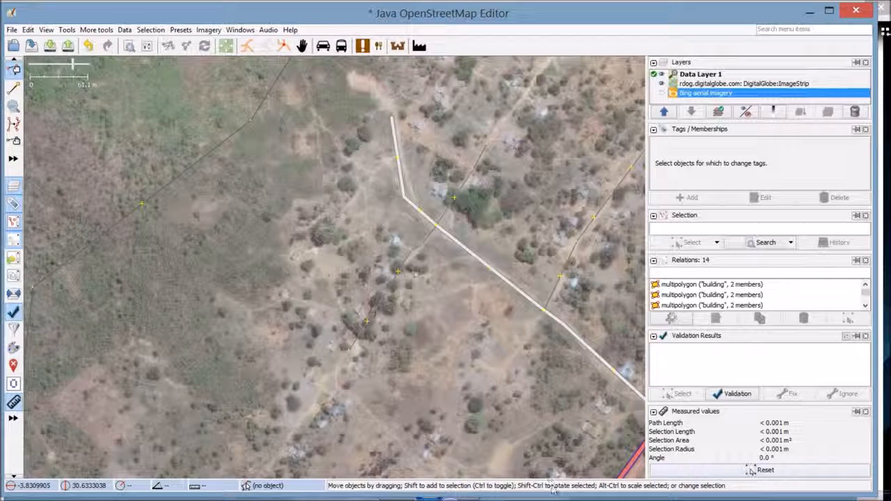
left_click(483, 495)
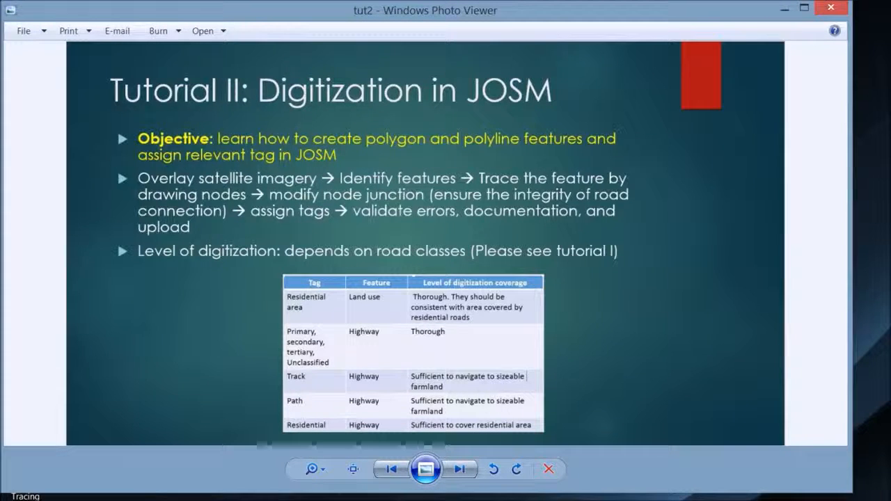
Return from the tutorial slide to JOSM, showing the 262 m red path crossing the white road
left_click(450, 499)
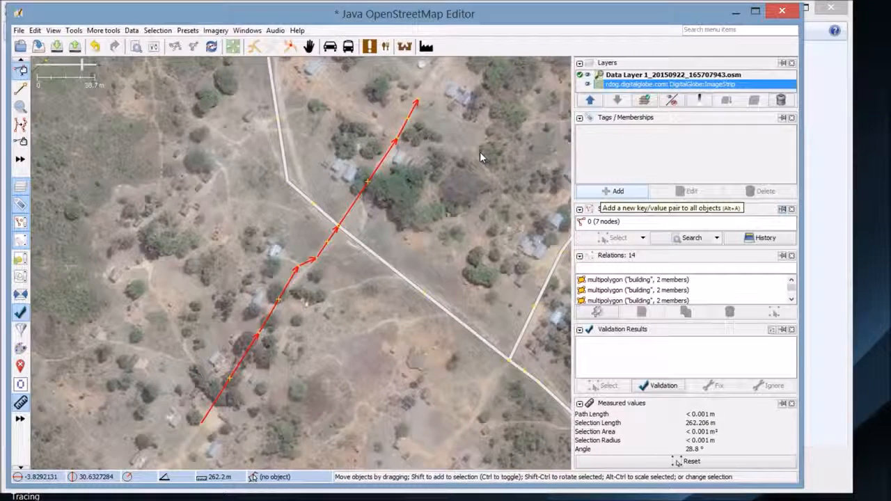
Tag the new 262 m way highway=residential and bring up the add-tag prompt again
key("alt+a")
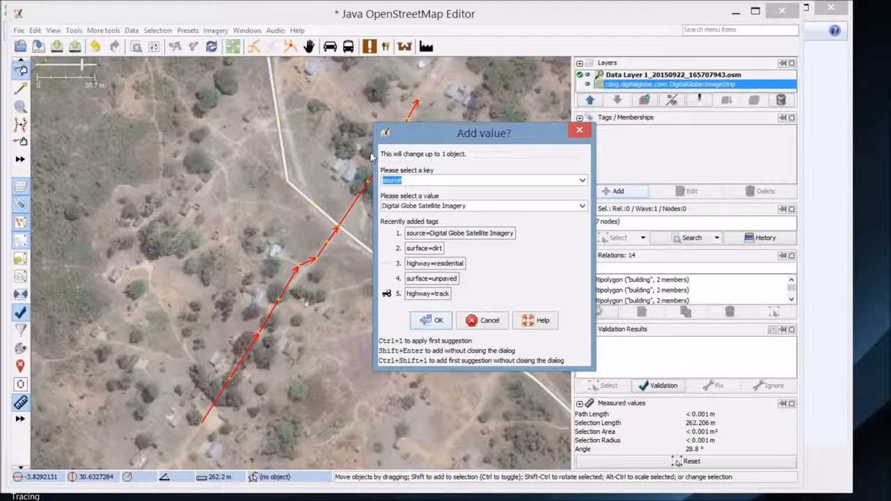
type("highway")
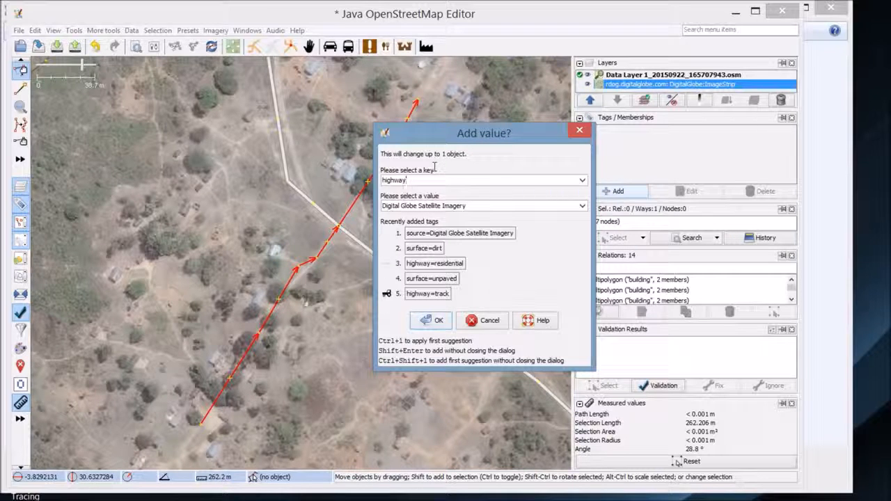
key("Tab")
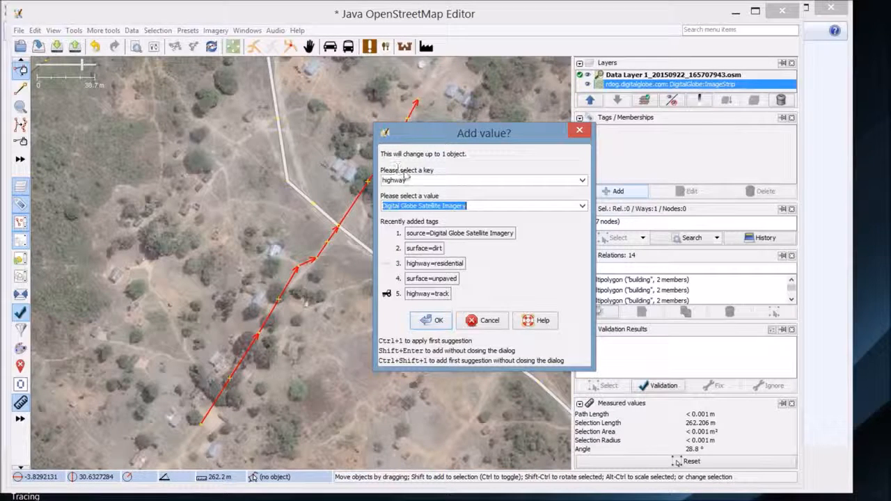
key("BackSpace")
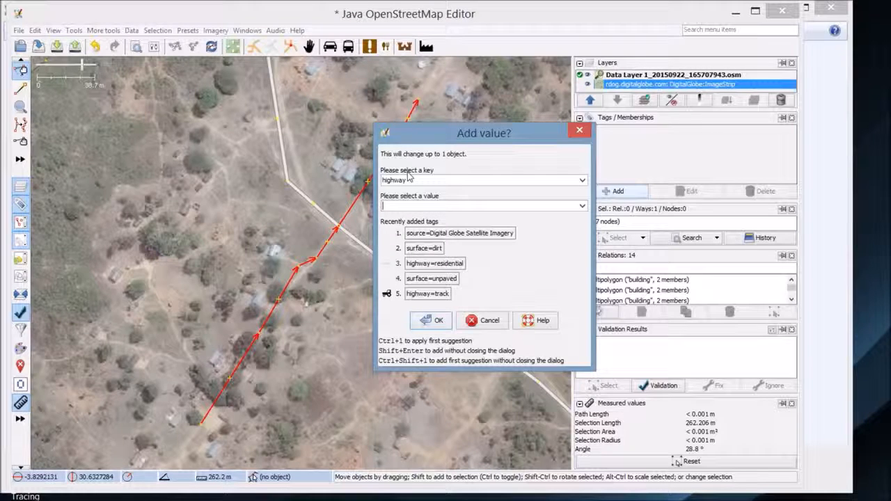
type("res")
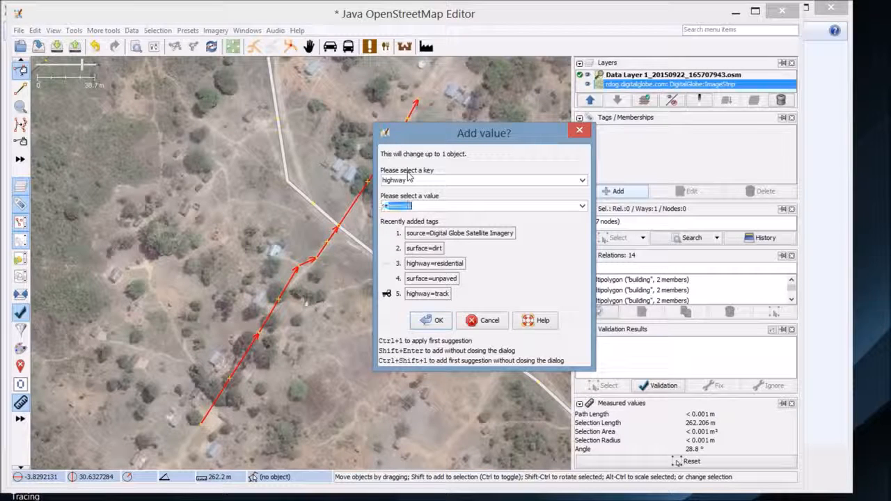
type("idential")
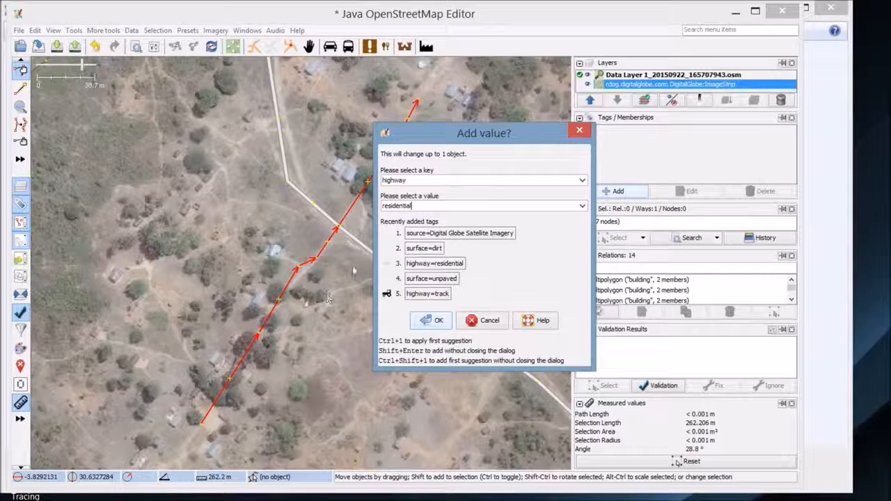
key("Return")
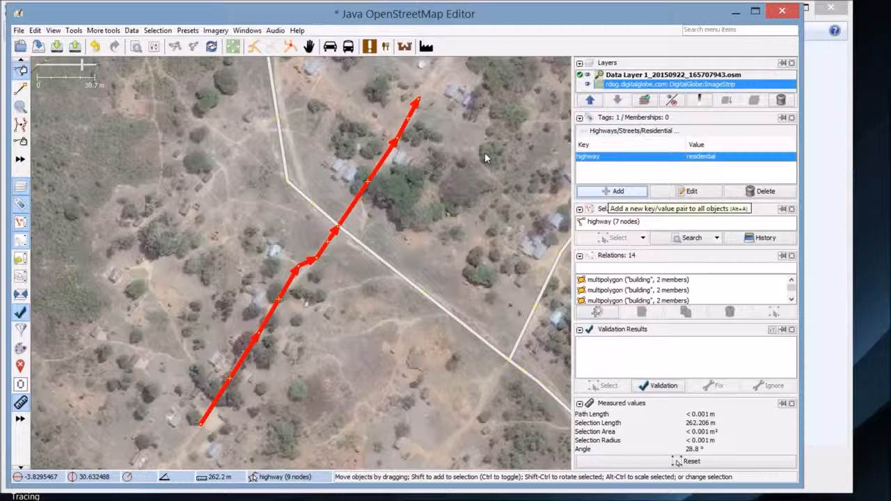
key("alt+a")
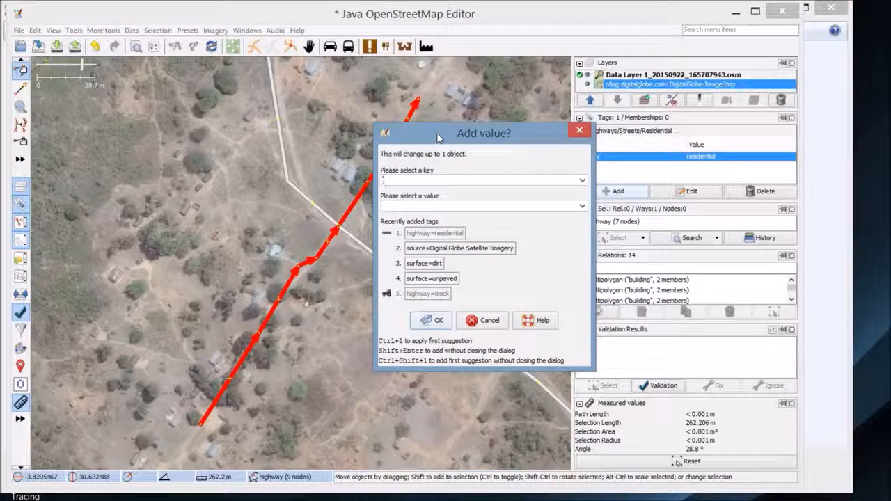
Add surface=dirt to the residential way and reopen the add-tag prompt
type("surface")
key("Tab")
type("dir")
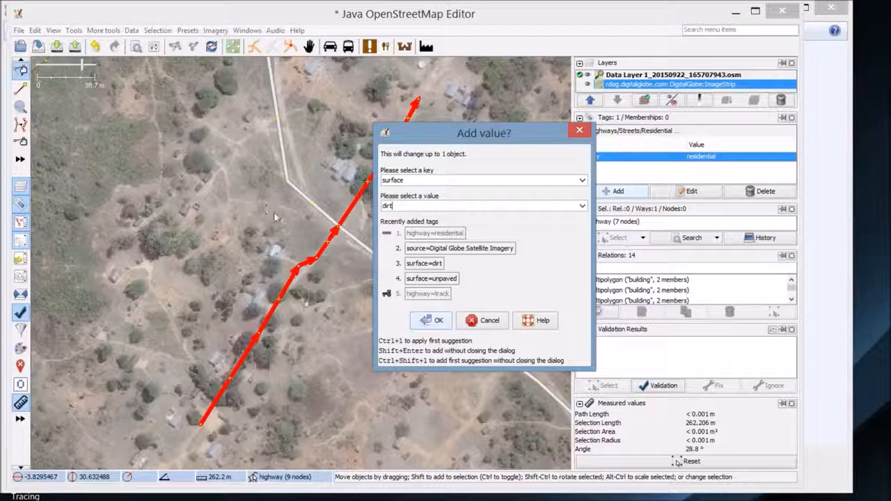
key("Return")
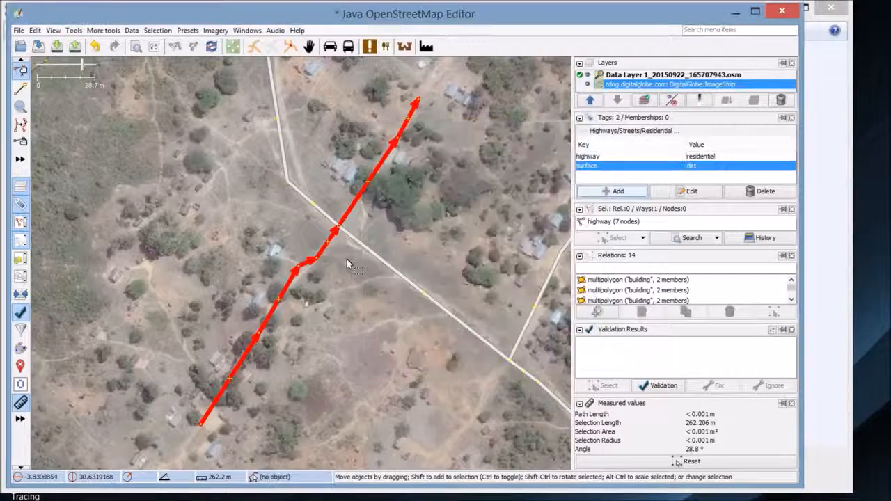
key("alt+a")
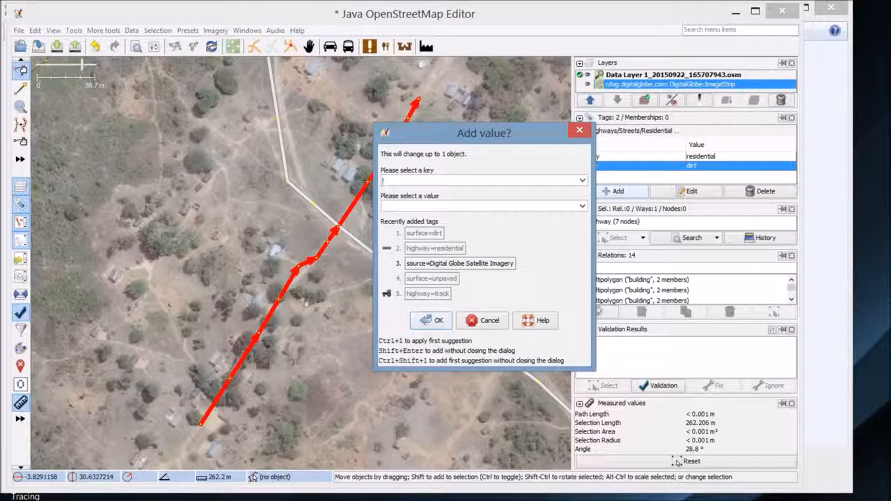
Add source=Digital Globe Satellite Imagery using the autocompleted value
type("ssource")
key("Tab")
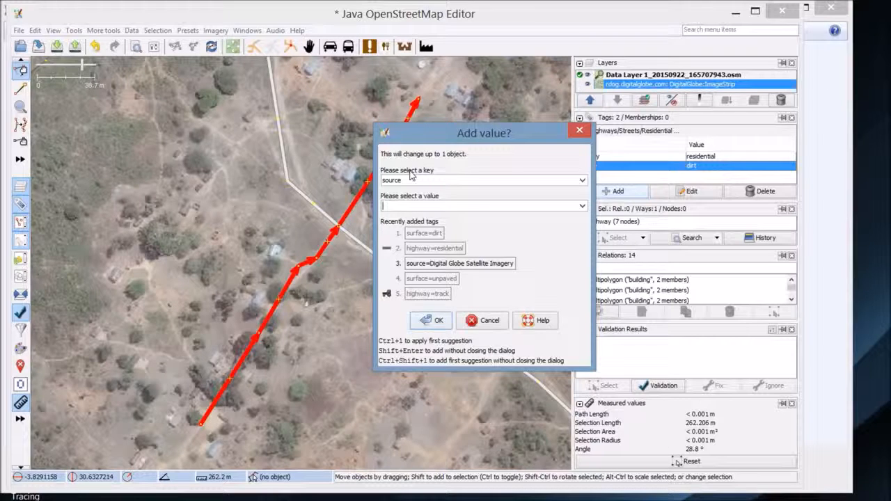
type("Digita")
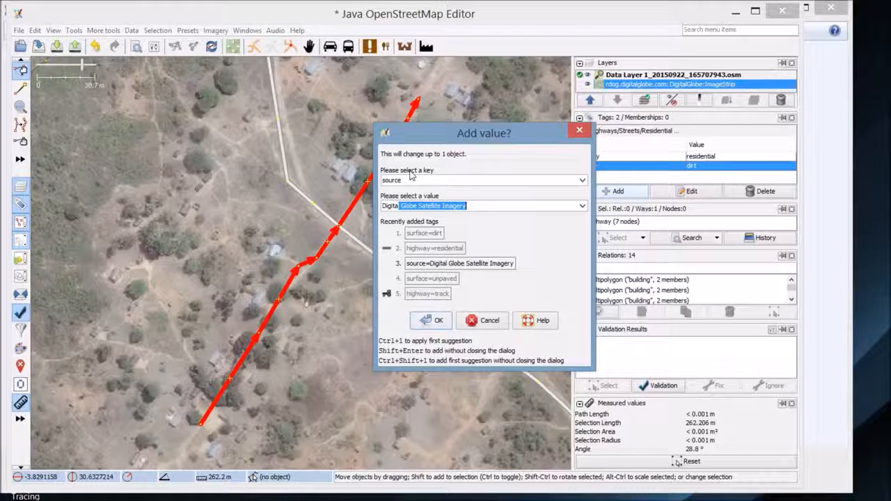
type("l")
key("Return")
key("Return")
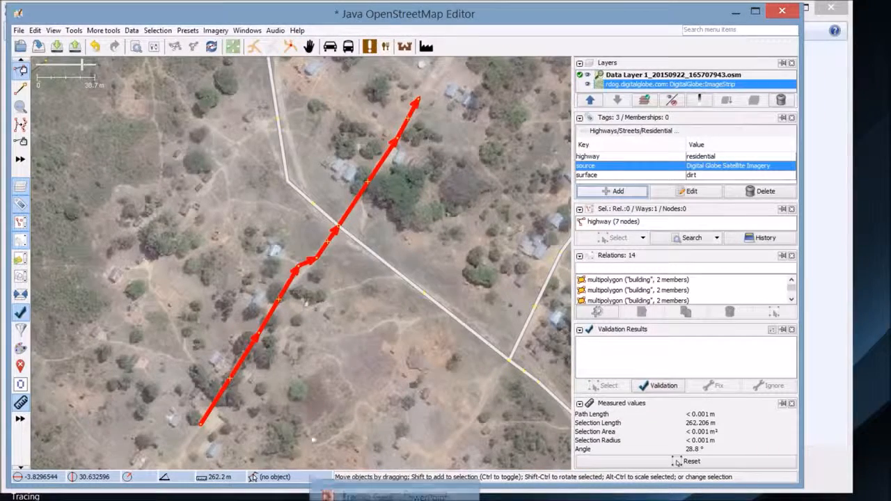
Start the upload, cancel at the suspicious data warning, and expand the 8 validation warnings
left_click(74, 46)
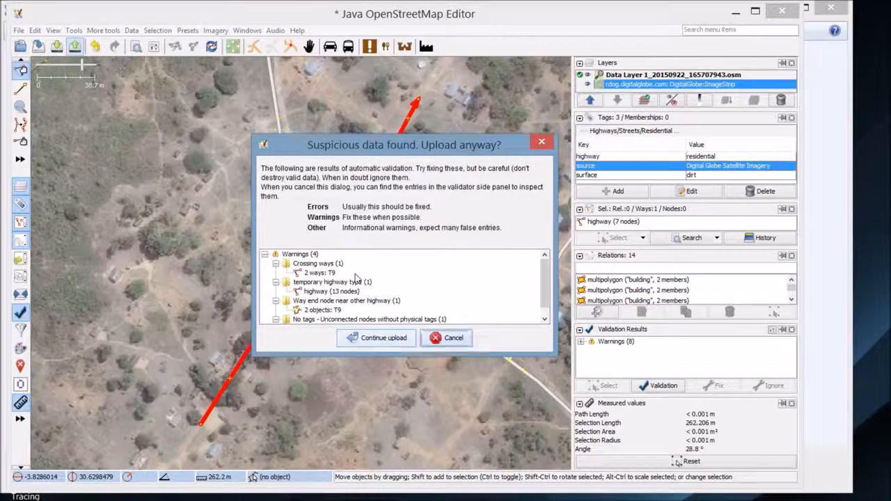
key("Escape")
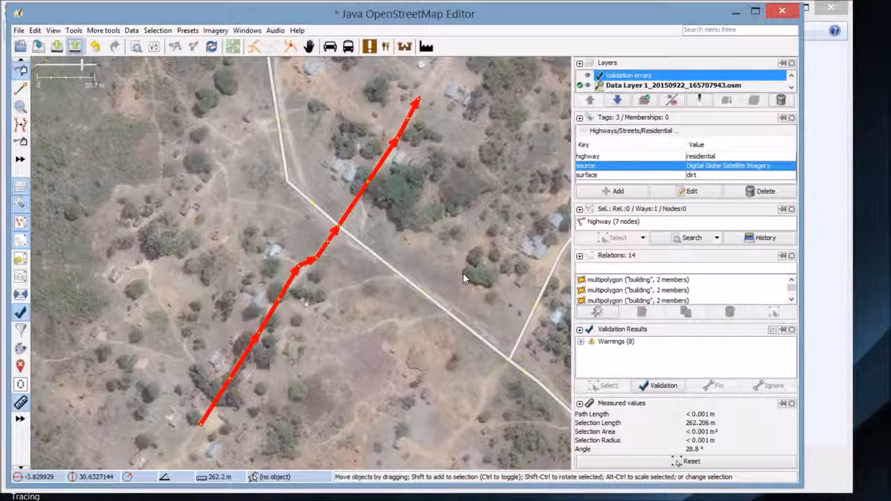
left_click(581, 342)
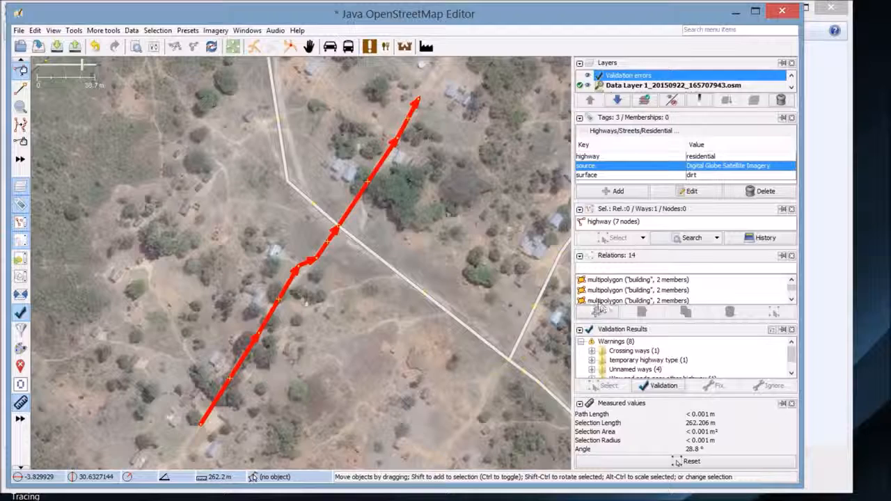
Drag the divider up to make the Validation Results panel taller
left_click_drag(586, 322, 586, 323)
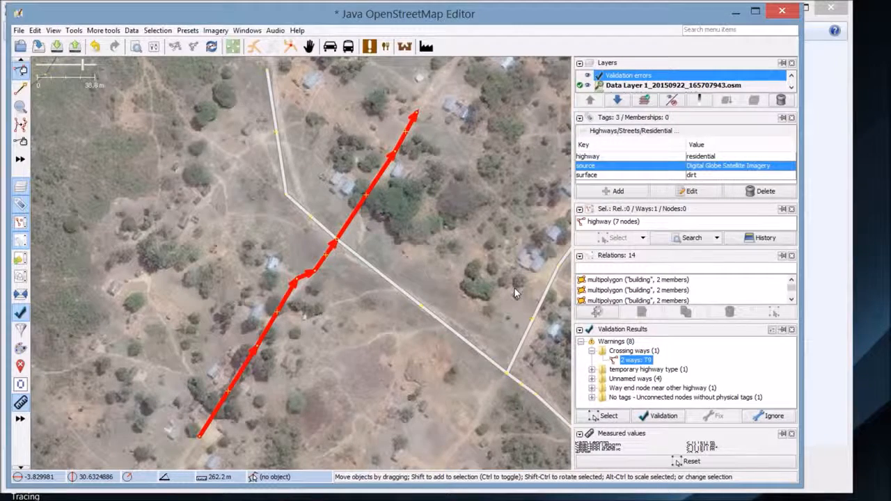
Zoom the map to the crossing-ways problem and hide the validation panel
right_click(639, 359)
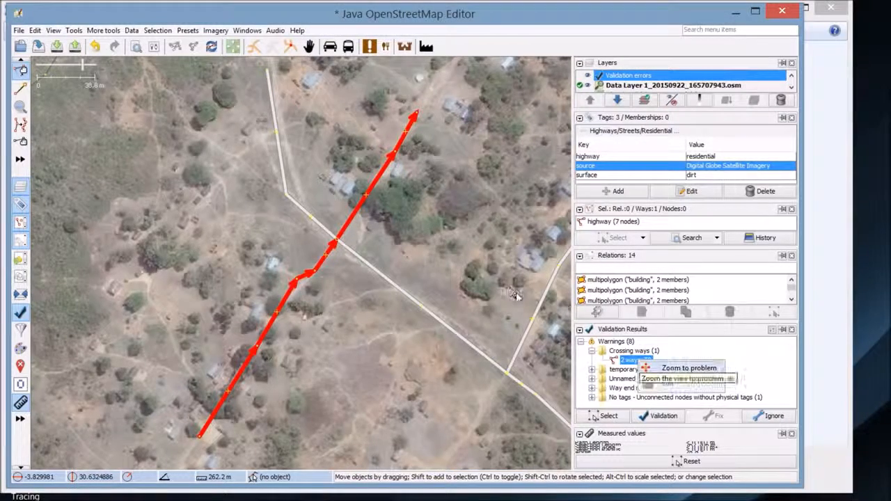
left_click(646, 366)
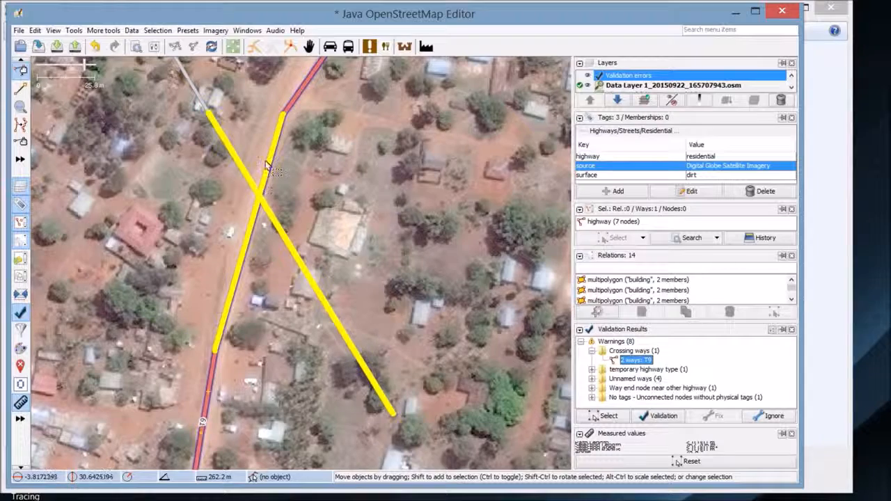
left_click_drag(265, 165, 284, 186)
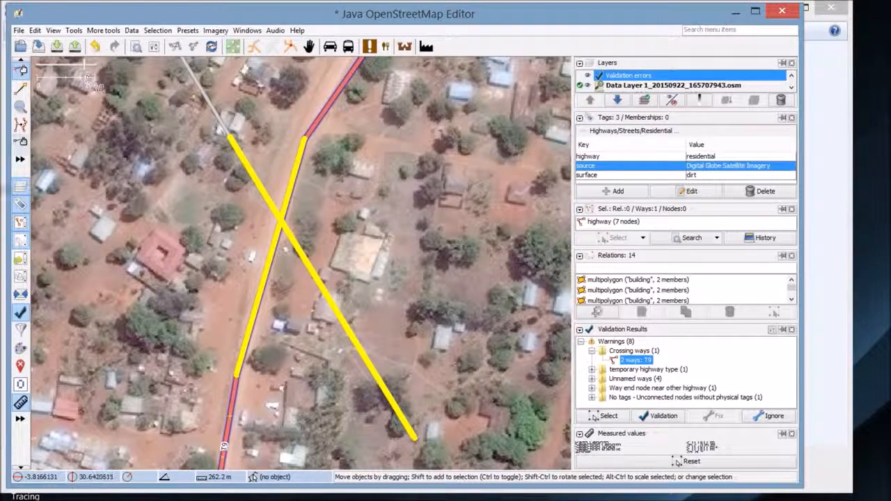
left_click(14, 256)
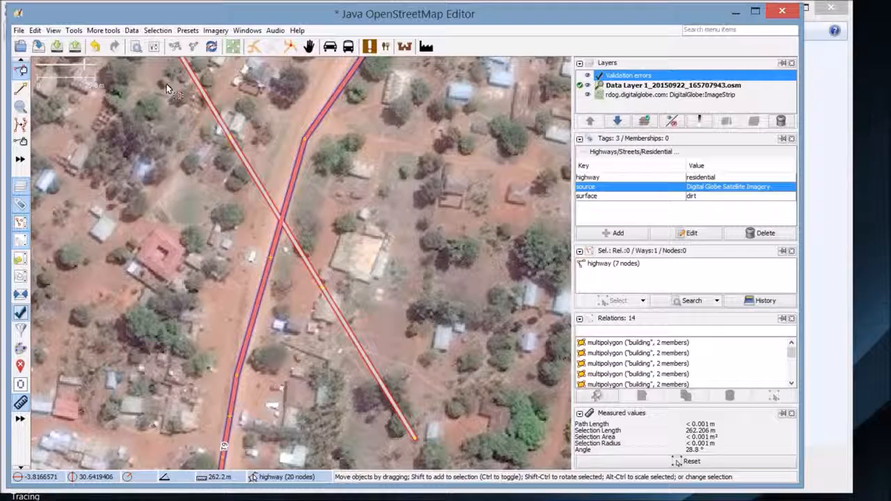
Merge the new road's and T9's crossing nodes into one junction, then reopen validation results
left_click(167, 87)
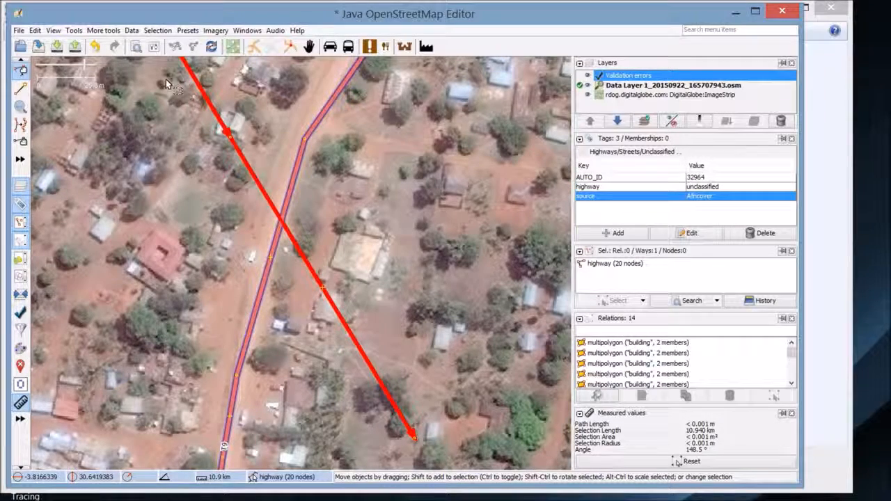
left_click(229, 168)
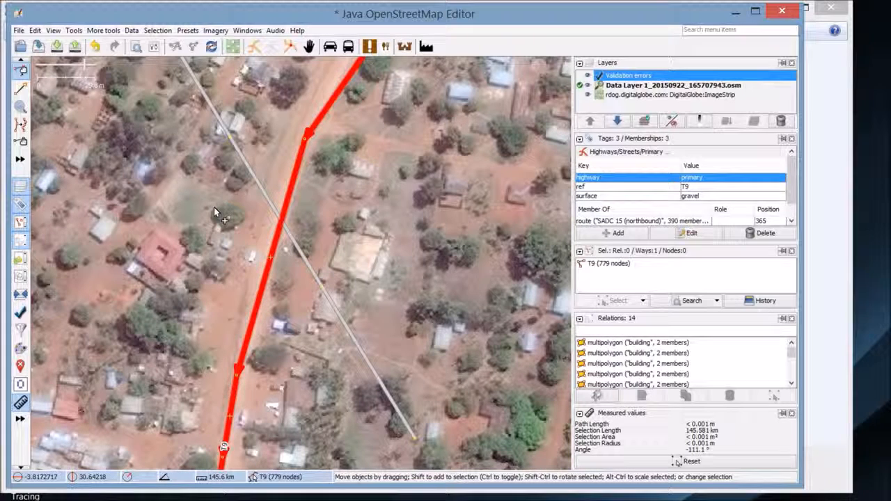
left_click_drag(216, 194, 237, 197)
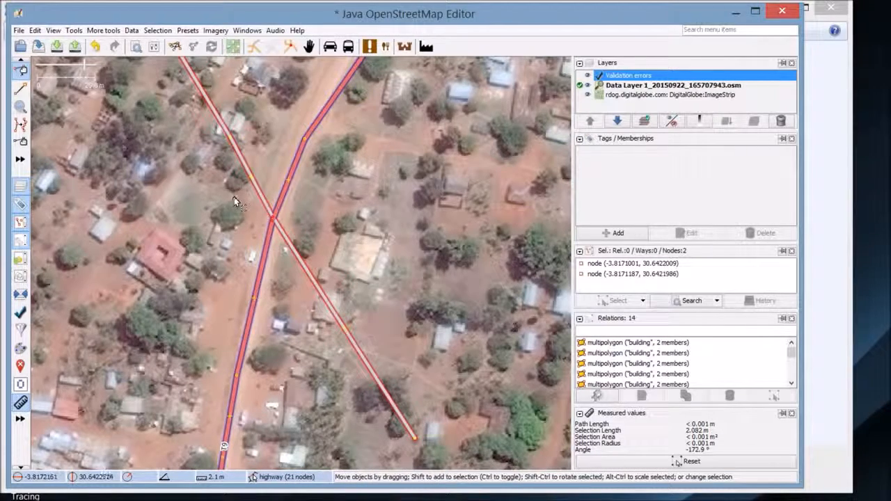
key("m")
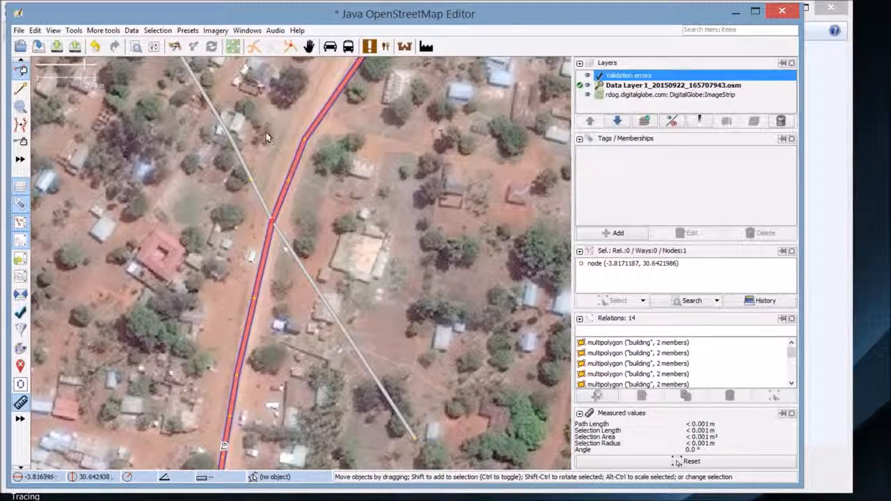
mouse_move(314, 229)
left_mouse_down()
mouse_move(314, 211)
mouse_move(317, 222)
left_mouse_up()
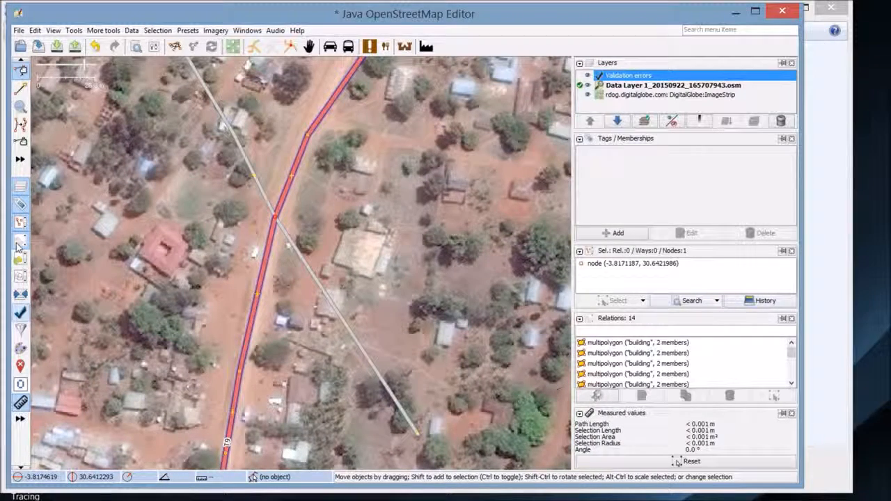
left_click(21, 313)
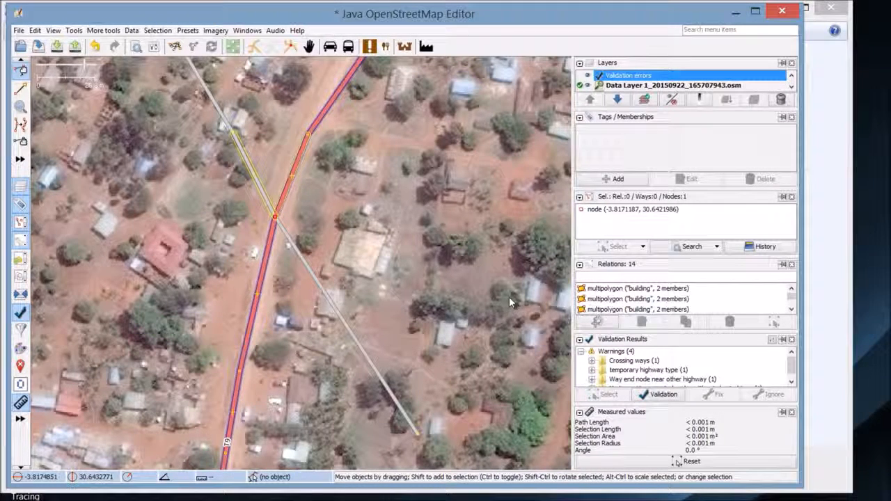
Zoom to the road flagged as temporary highway type and select it
left_click(634, 370)
left_click(593, 370)
right_click(652, 379)
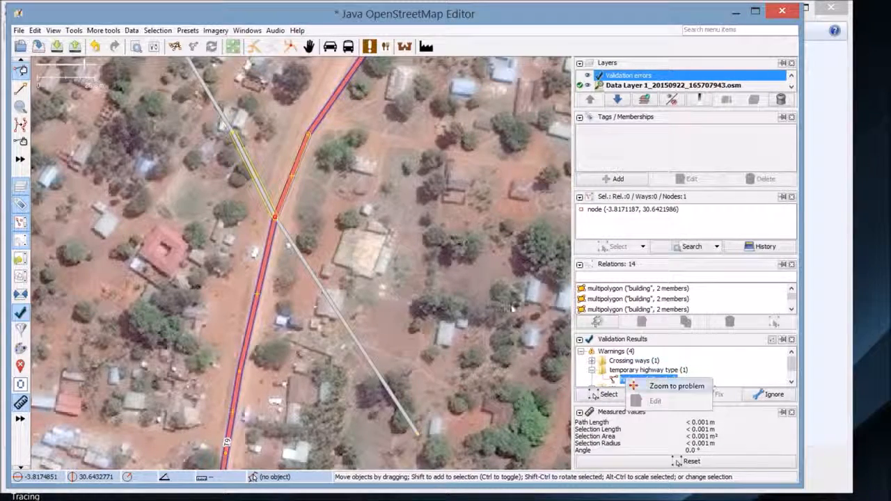
left_click(700, 387)
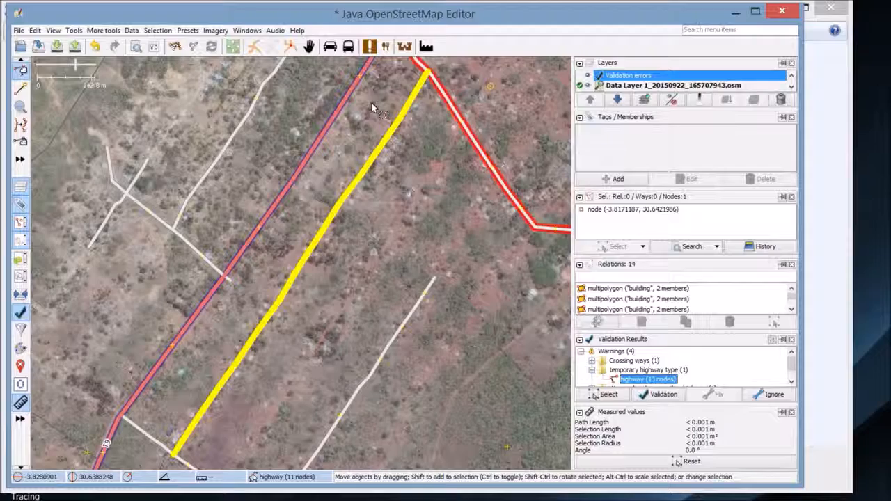
left_click_drag(343, 135, 375, 146)
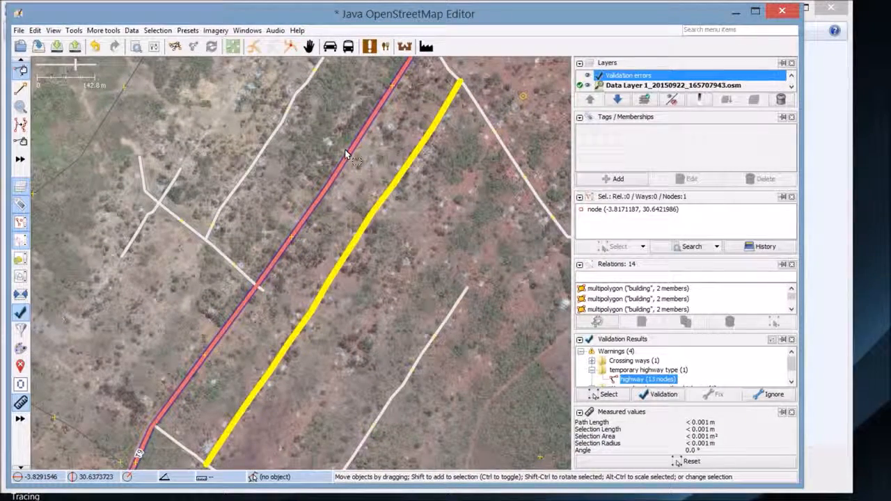
left_click(410, 150)
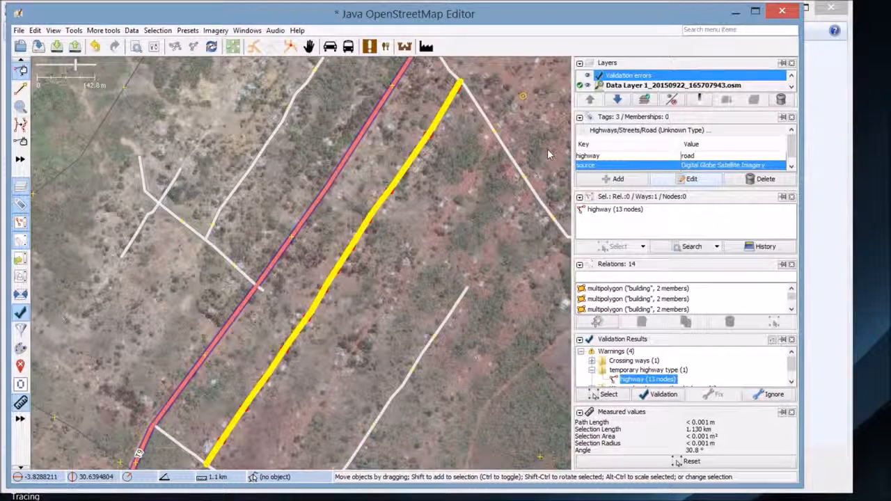
Enlarge the Tags panel to show surface=unpaved and select the highway=road row
left_click_drag(613, 190, 610, 204)
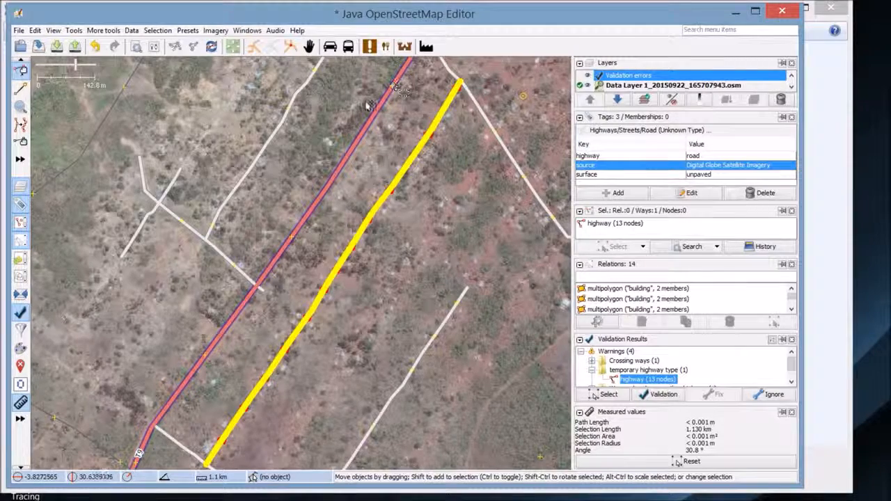
left_click_drag(363, 234, 371, 233)
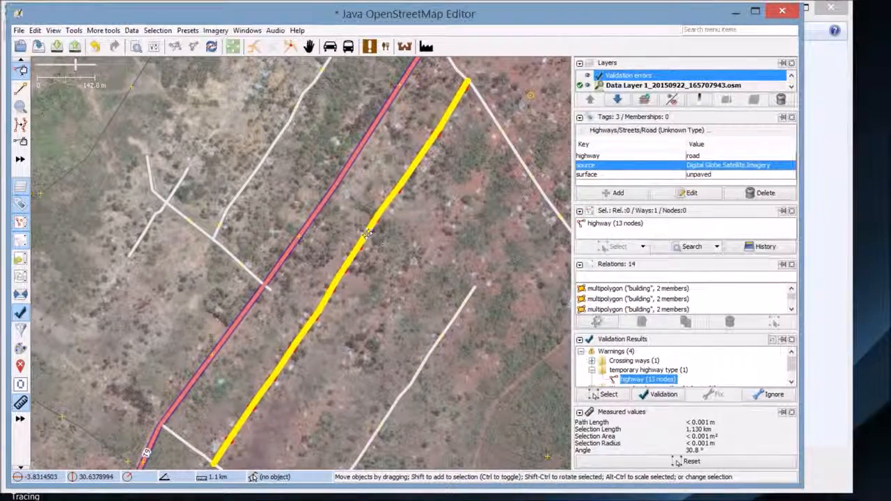
left_click(587, 156)
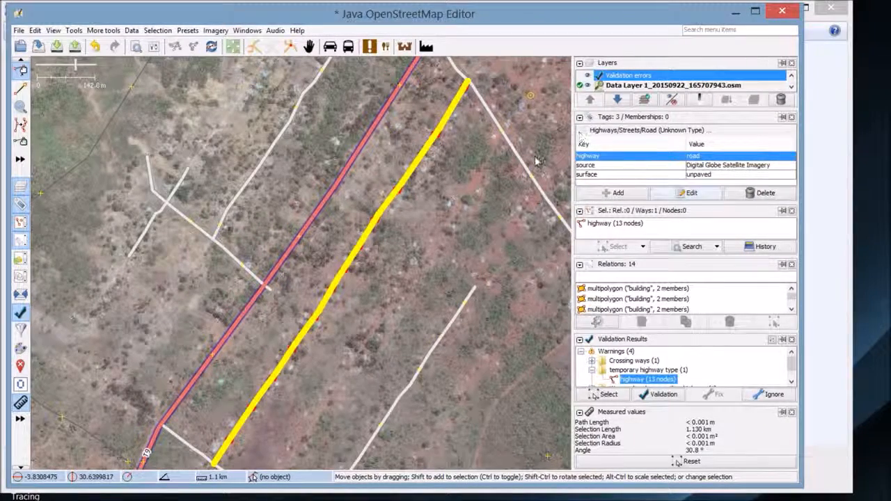
Retag the 13-node road from highway=road to highway=residential
left_click(691, 193)
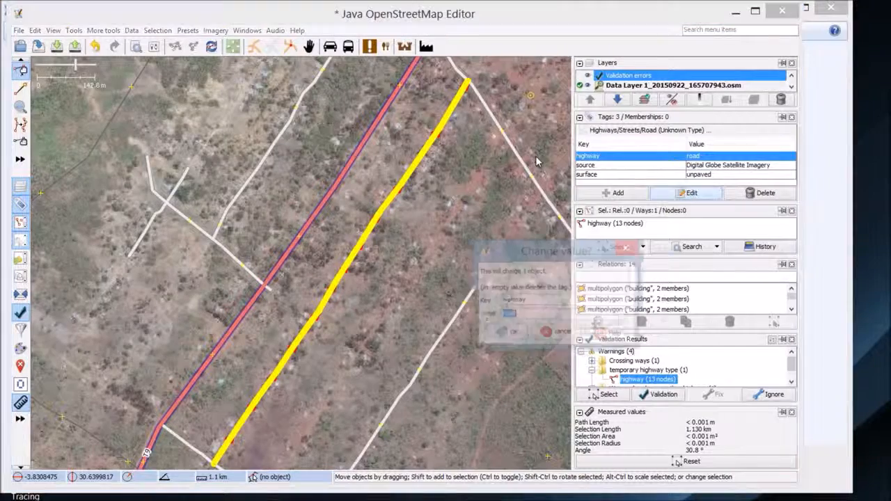
left_click_drag(521, 251, 411, 192)
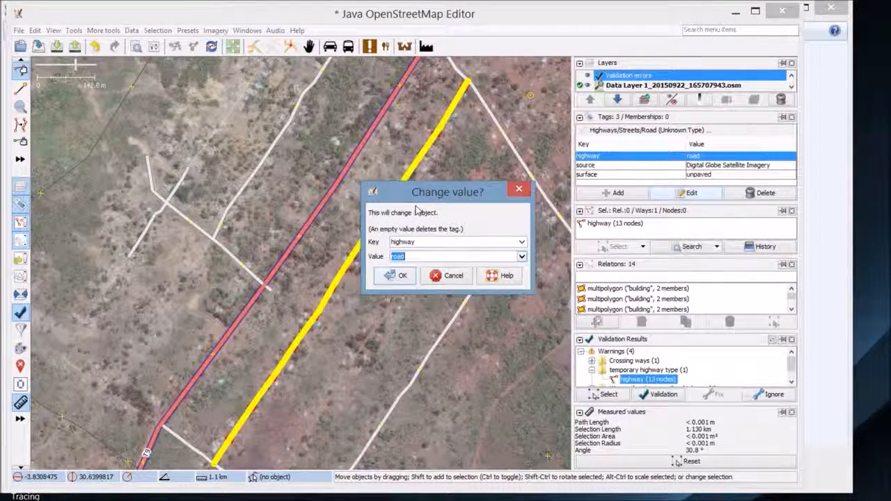
key("Down")
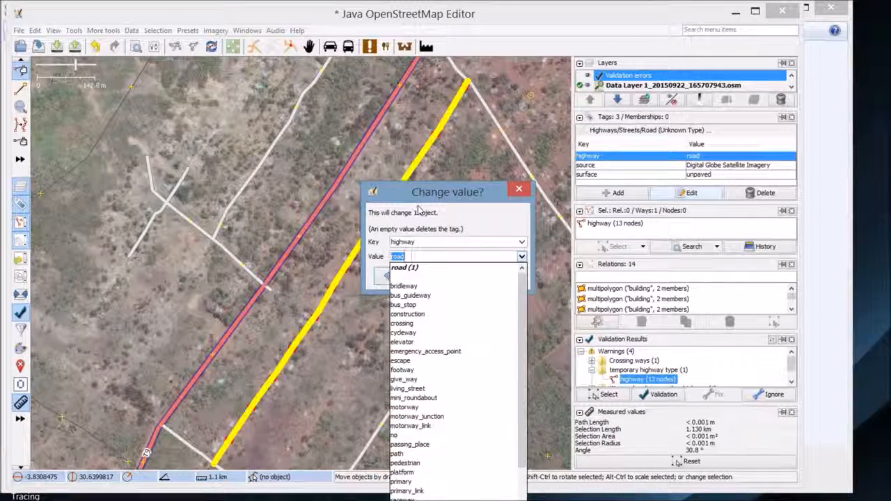
type("residential")
key("Return")
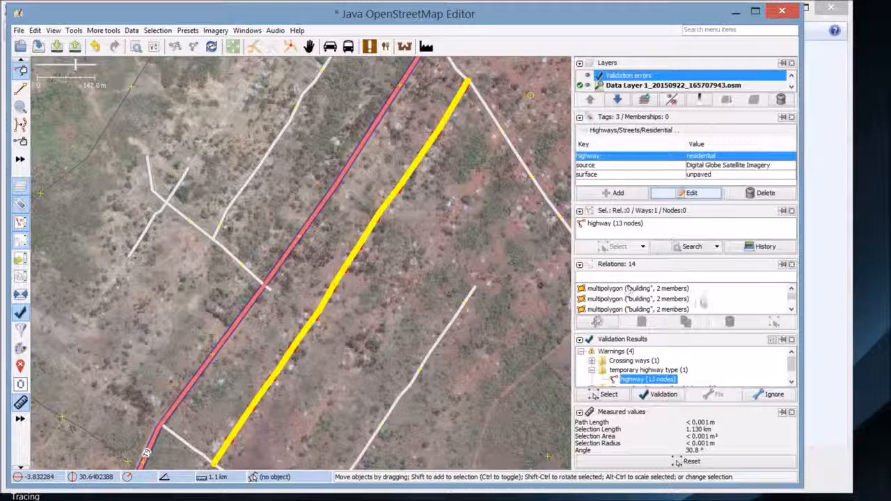
left_click_drag(582, 334, 583, 323)
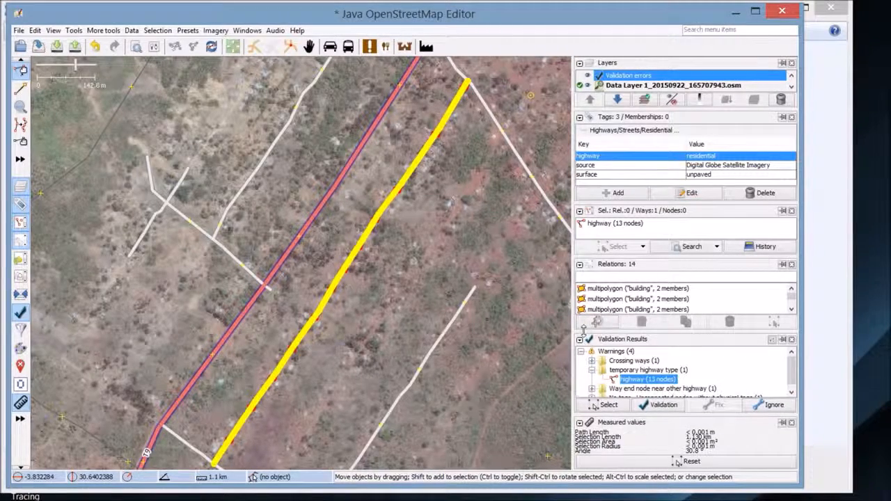
left_click(792, 392)
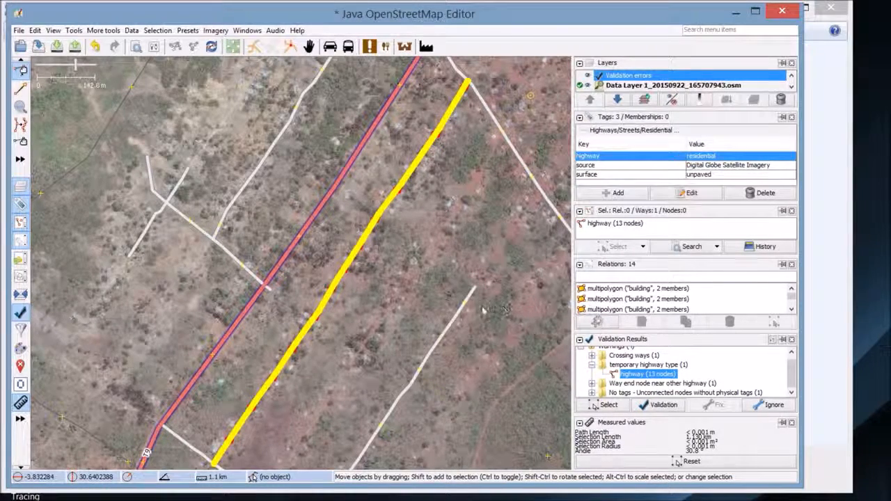
Zoom the map to the 'Way end node near other highway' problem at T9
key("Down")
key("Right")
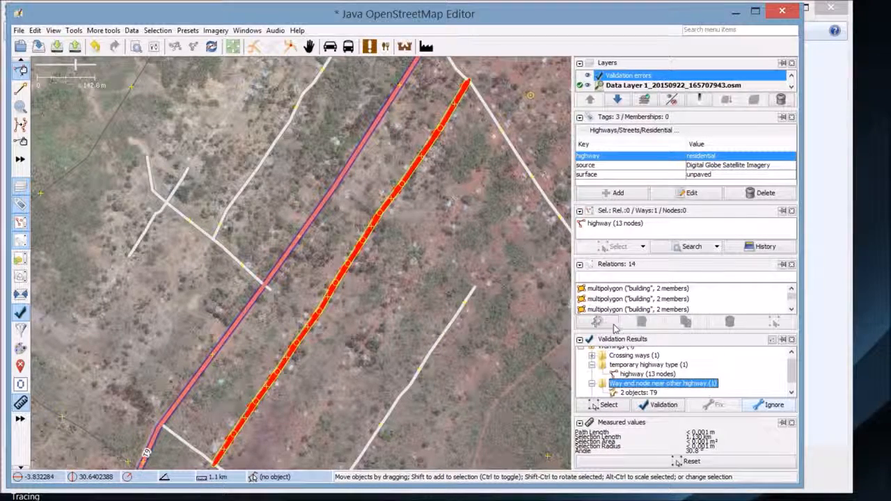
key("Down")
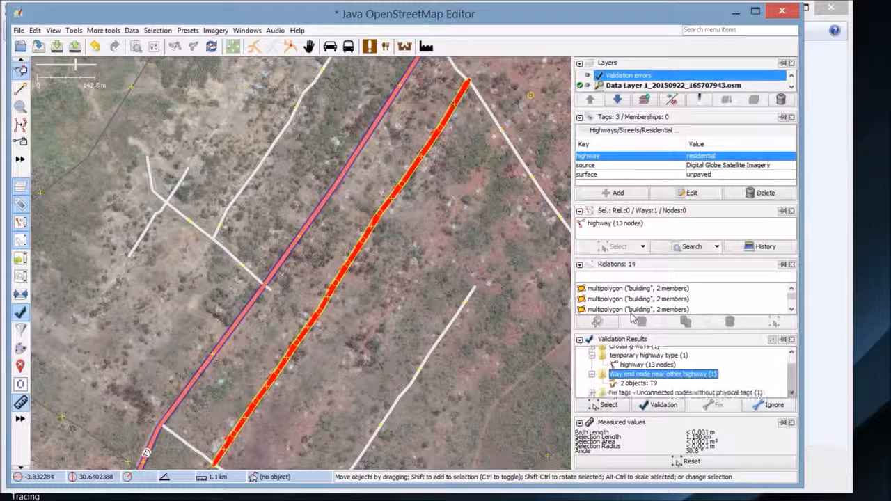
key("Menu")
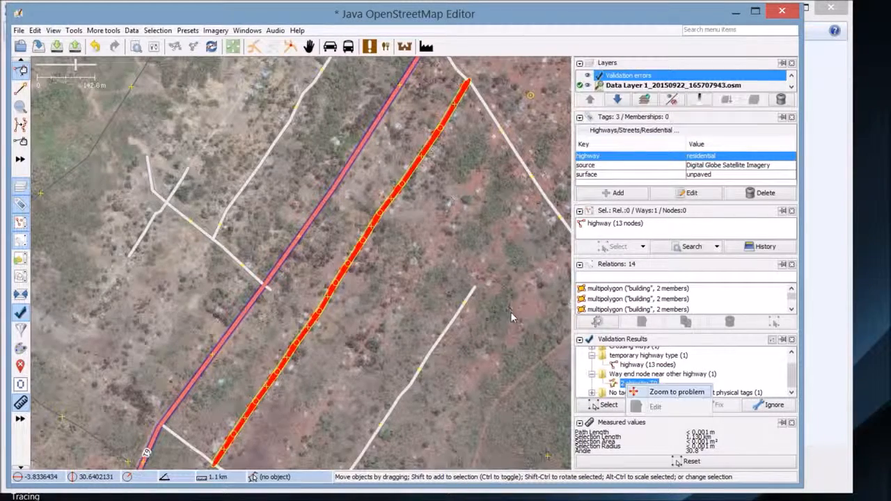
key("Return")
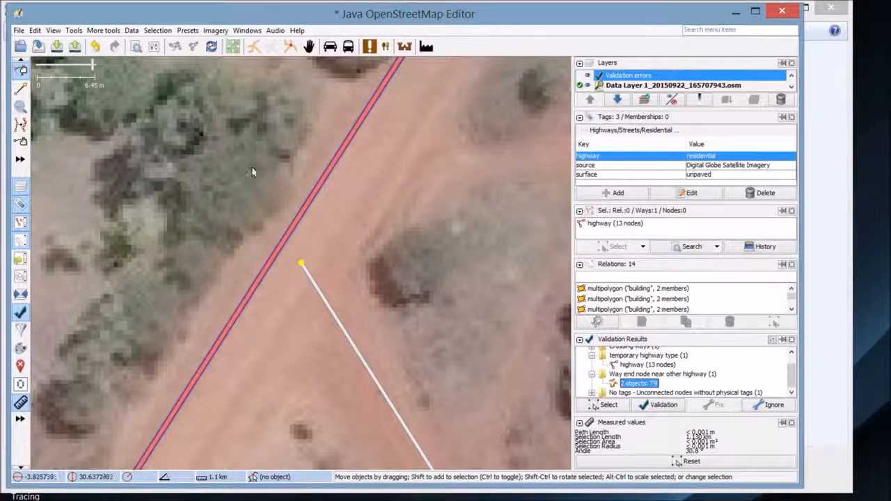
scroll(293, 306, "down", 3)
scroll(293, 303, "down", 1)
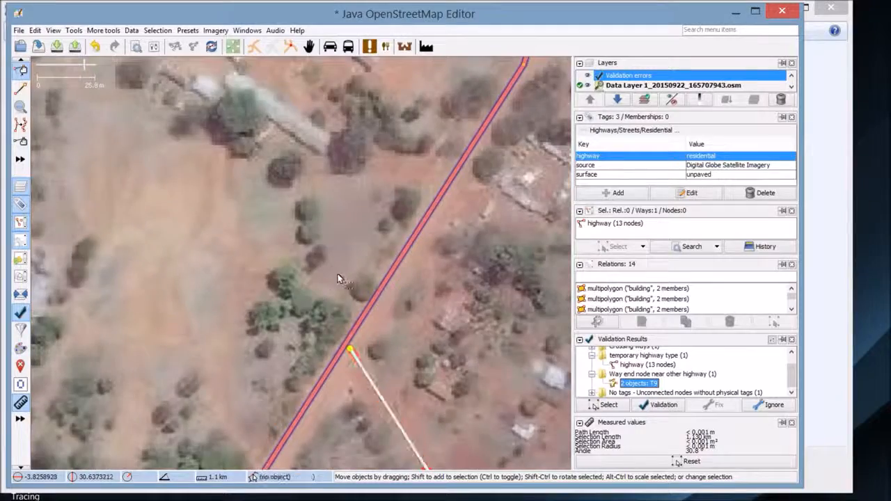
left_click_drag(340, 274, 327, 220)
scroll(327, 292, "up", 3)
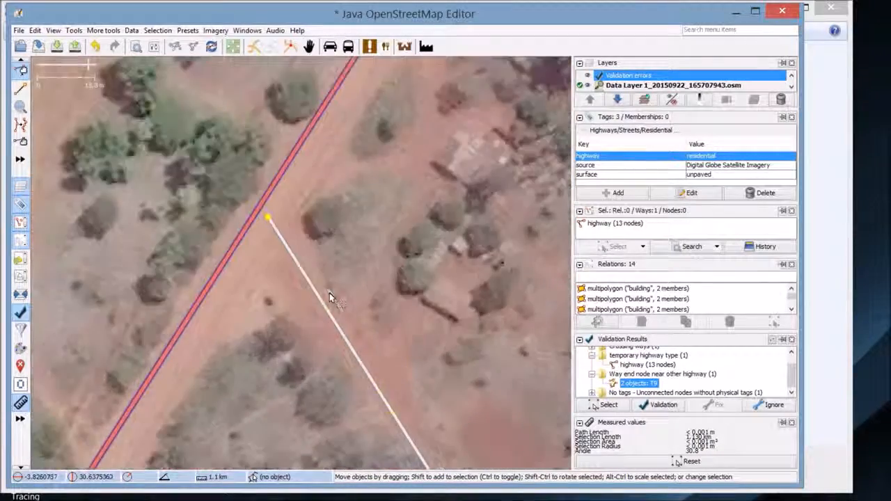
scroll(275, 191, "up", 3)
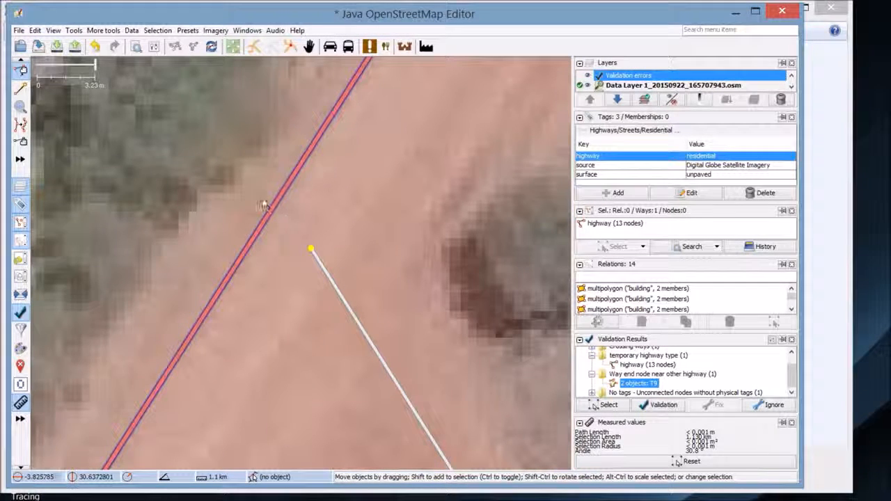
Join the side road's end node to highway T9 by merging the two junction nodes
left_click_drag(312, 249, 278, 210)
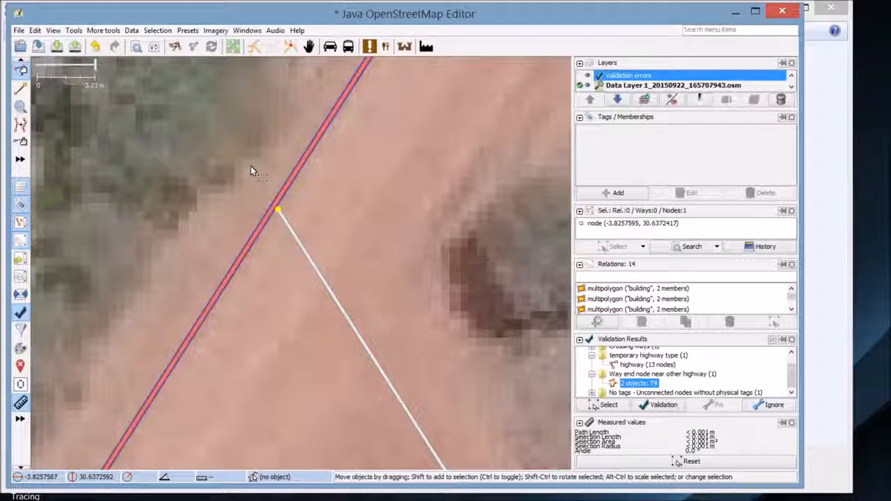
left_click(276, 200)
scroll(242, 186, "down", 1)
scroll(244, 185, "down", 4)
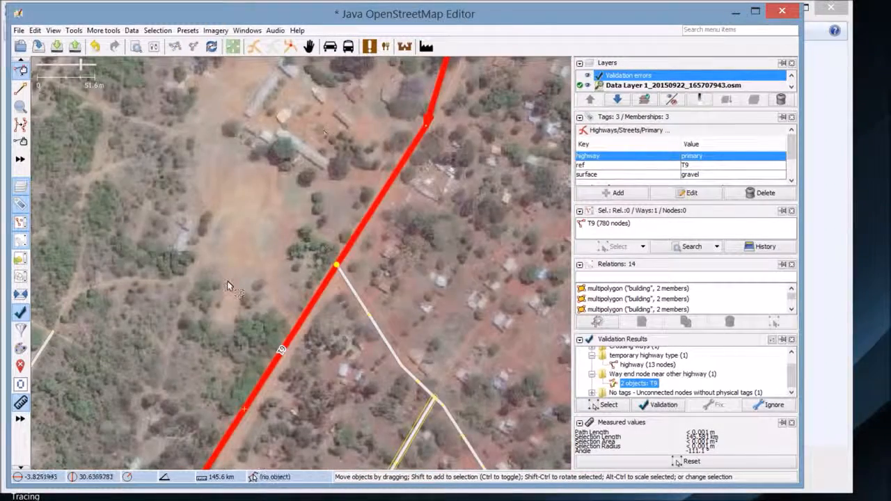
left_click_drag(195, 325, 262, 208)
left_click_drag(312, 250, 367, 304)
key("m")
left_click_drag(261, 211, 270, 216)
left_click(327, 245)
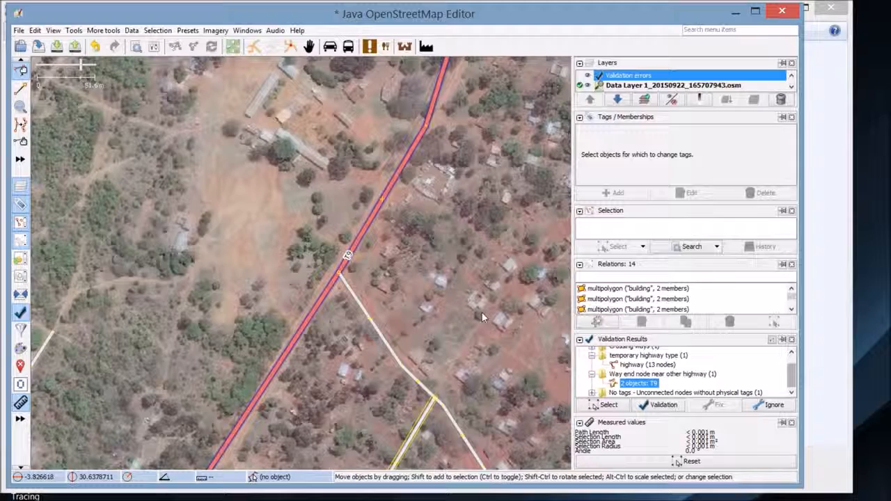
left_click(592, 393)
left_click(646, 392)
Zoom to the untagged unconnected node from the warnings list and delete it
right_click(647, 392)
left_click(697, 399)
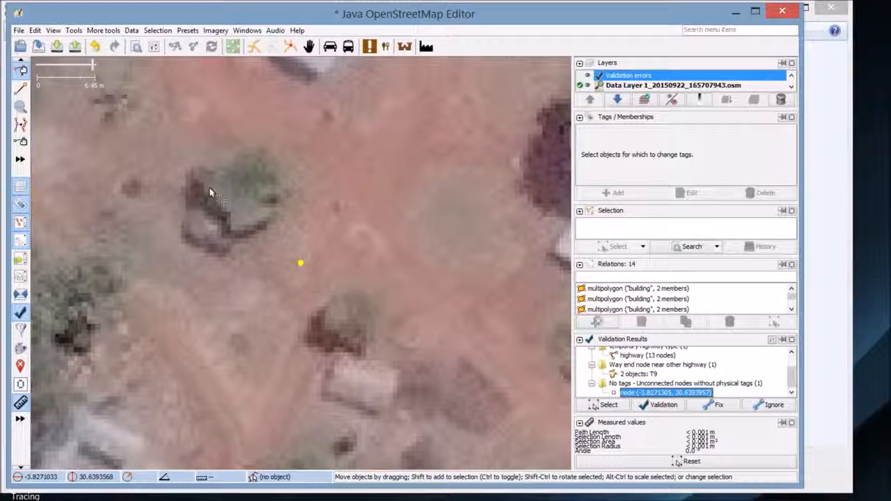
scroll(211, 223, "down", 1)
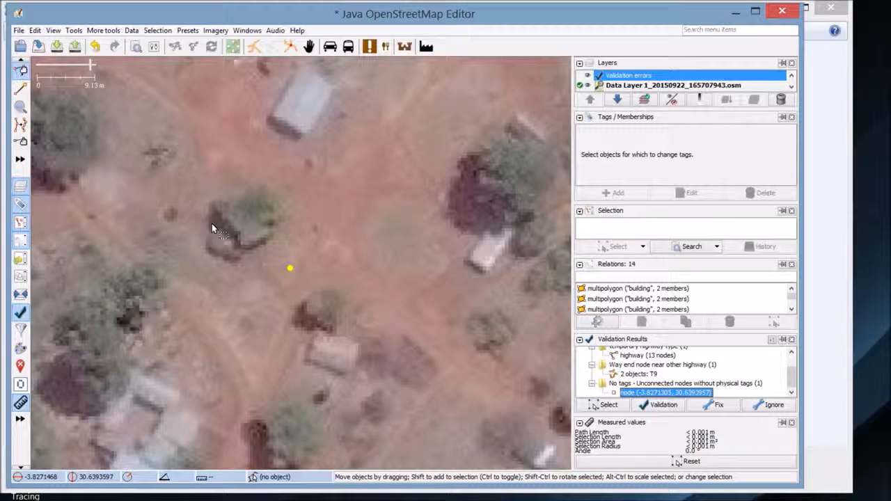
left_click_drag(243, 215, 338, 332)
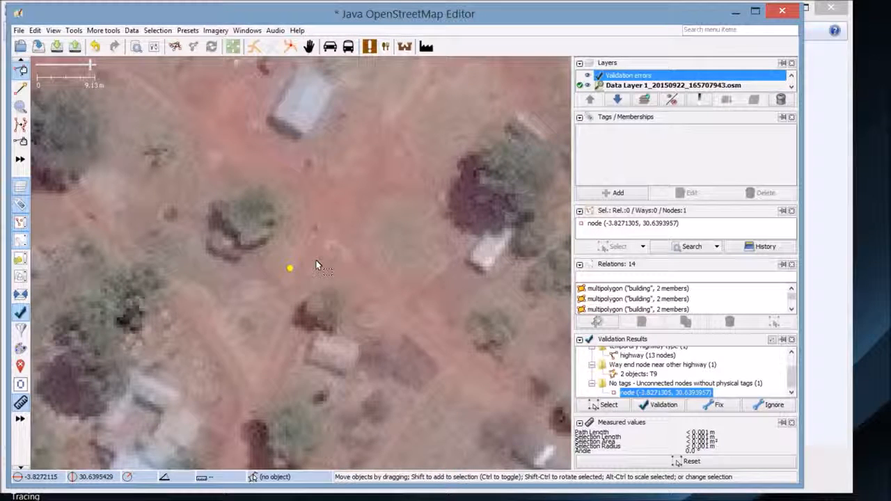
left_click(235, 211)
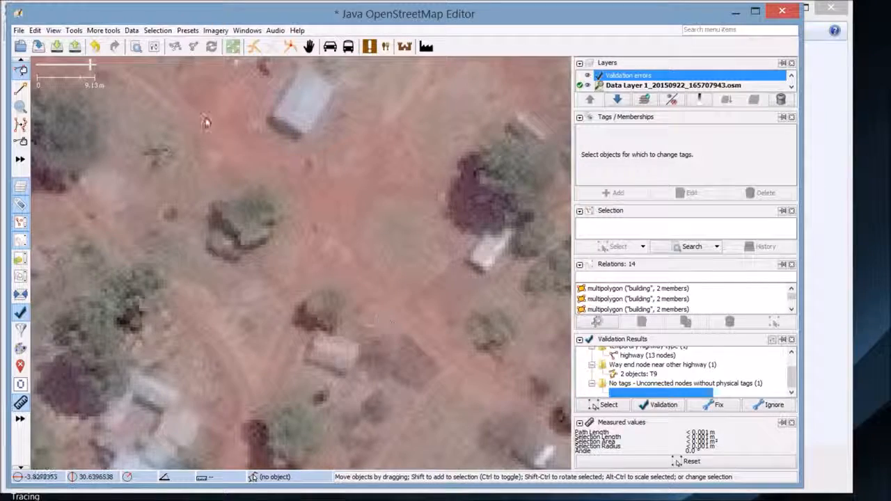
scroll(272, 172, "down", 3)
scroll(245, 186, "down", 3)
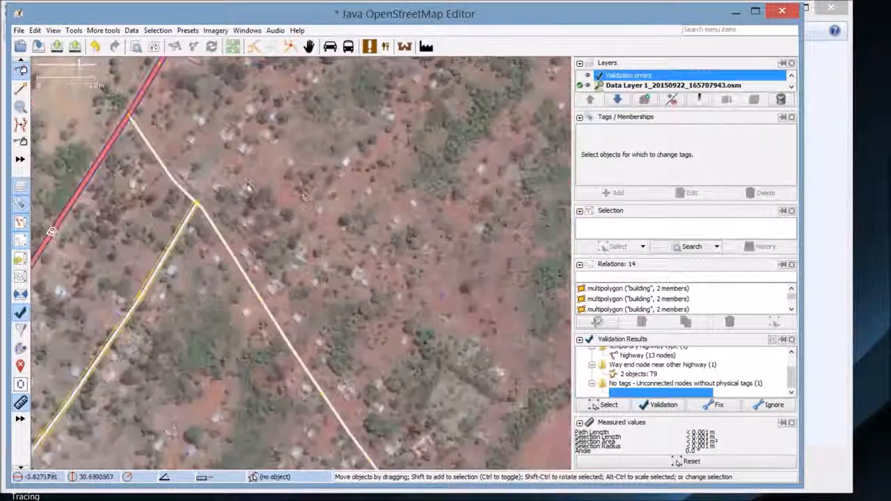
scroll(251, 182, "up", 1)
Open the Upload dialog for the 42 pending road edits
left_click_drag(213, 167, 283, 147)
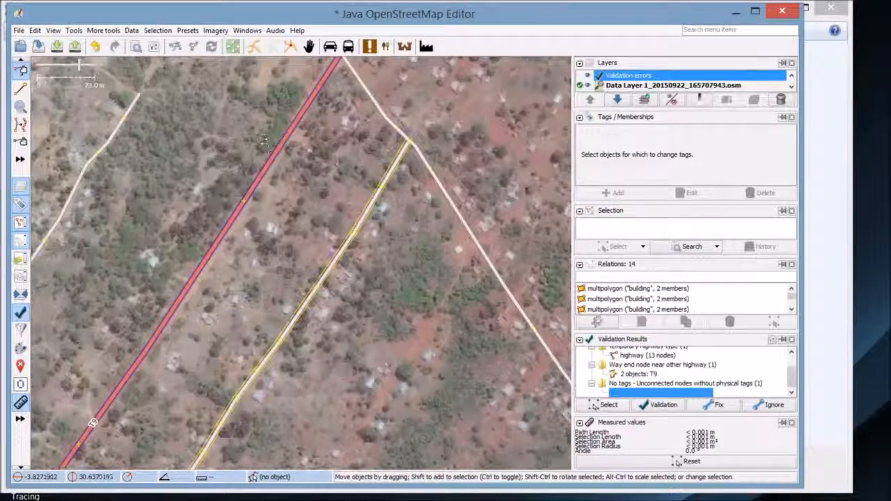
left_click(68, 43)
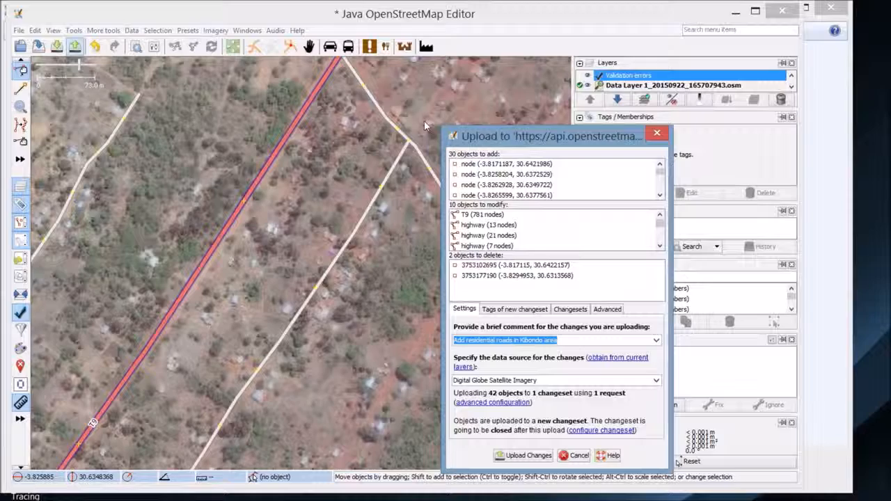
left_click_drag(440, 130, 333, 84)
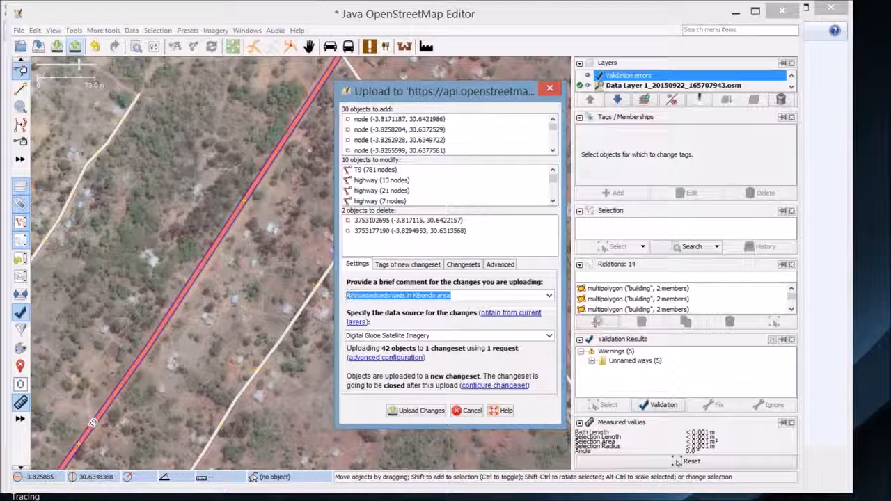
Enter changeset comment 'Digitize residential road from existing road network' and upload the 42 objects
key("BackSpace")
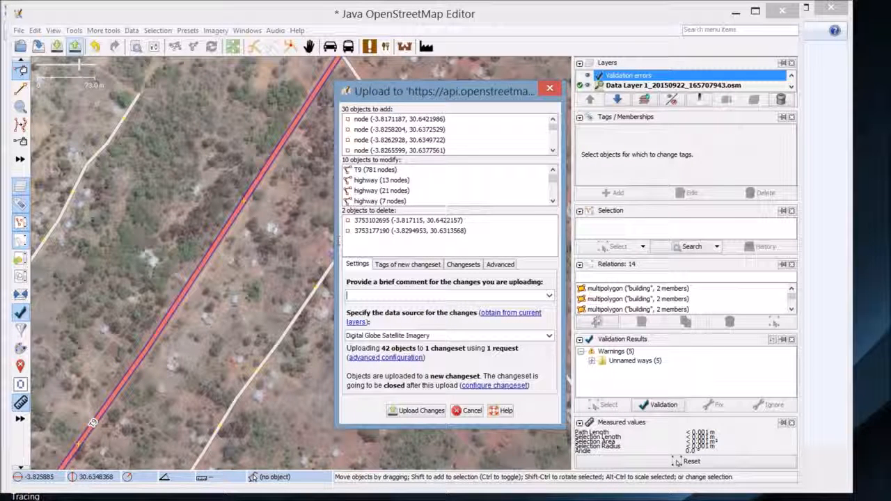
type("Ma")
type("Digitize ")
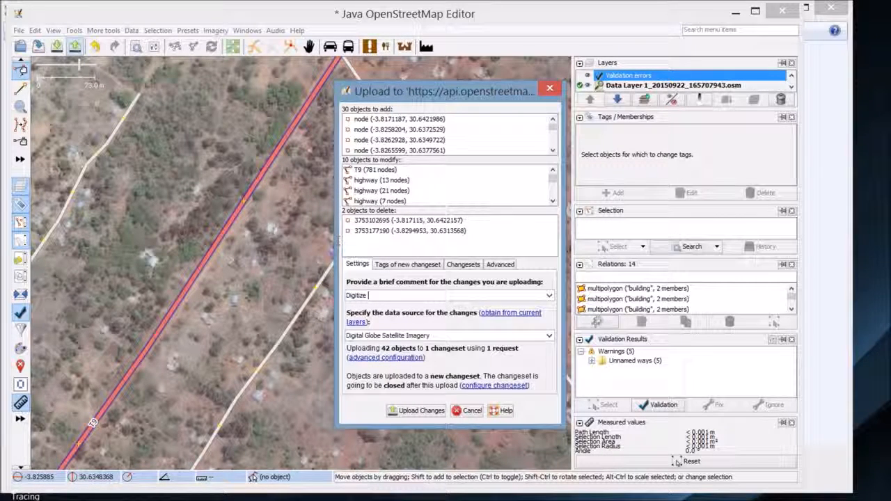
type("residential road from existing road ne")
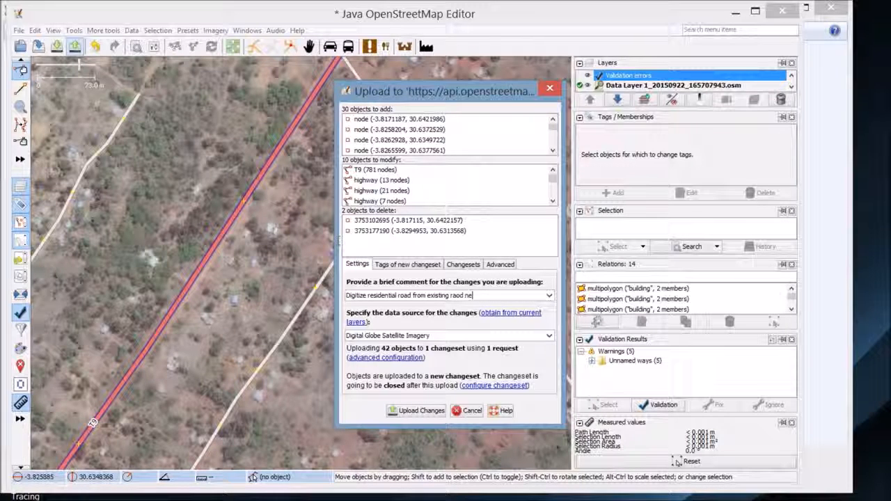
key("BackSpace")
key("BackSpace")
type("oad network")
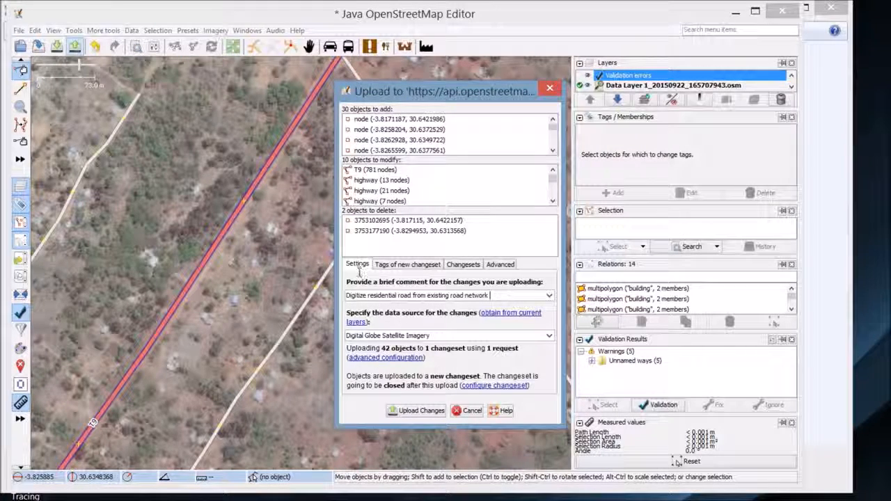
key("Tab")
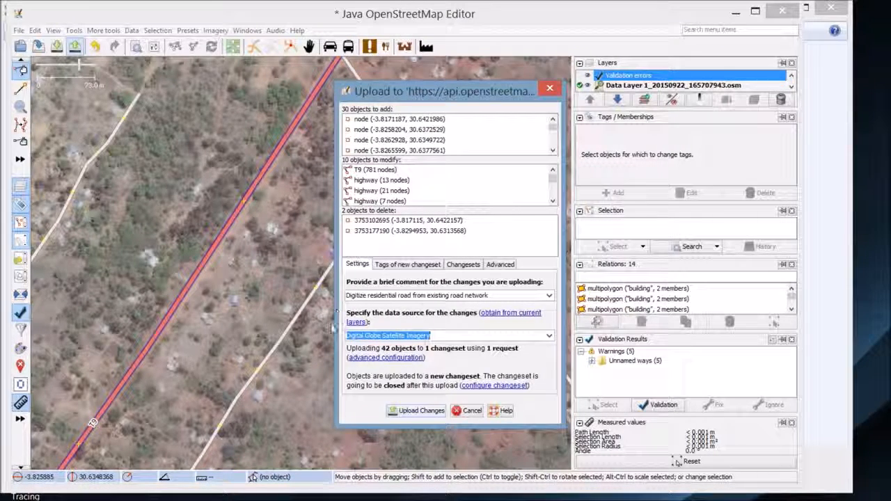
key("Return")
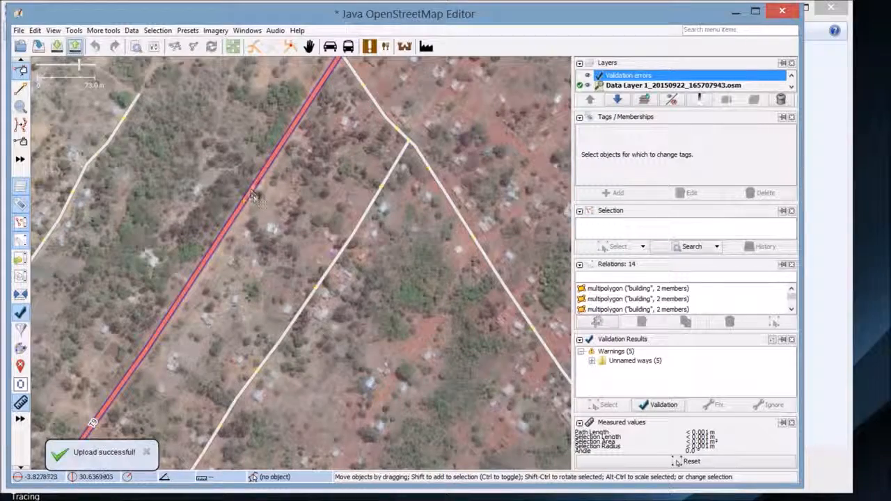
Pan and zoom around the uploaded residential roads branching off the T9
left_click_drag(250, 185, 363, 253)
scroll(338, 277, "down", 2)
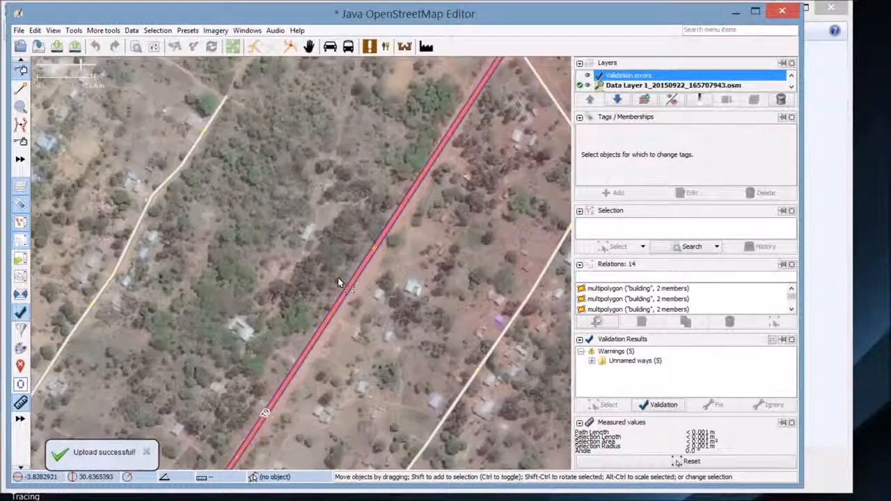
left_click_drag(278, 138, 251, 167)
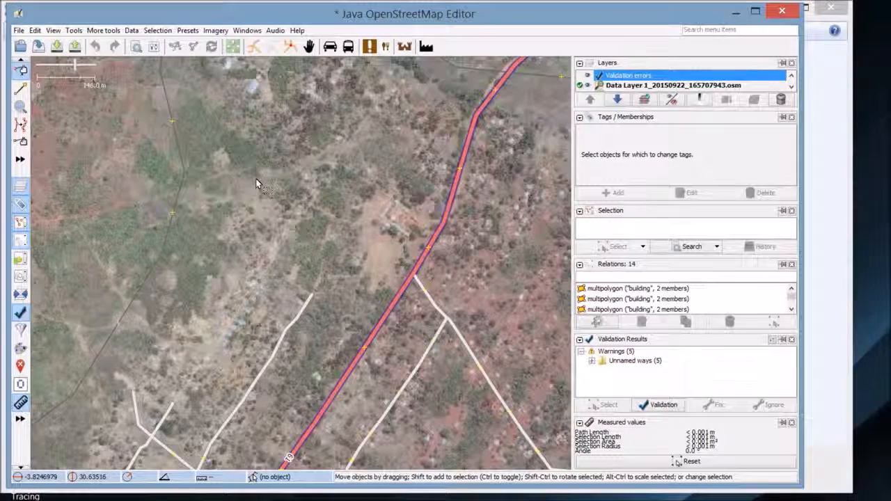
left_click_drag(247, 178, 282, 182)
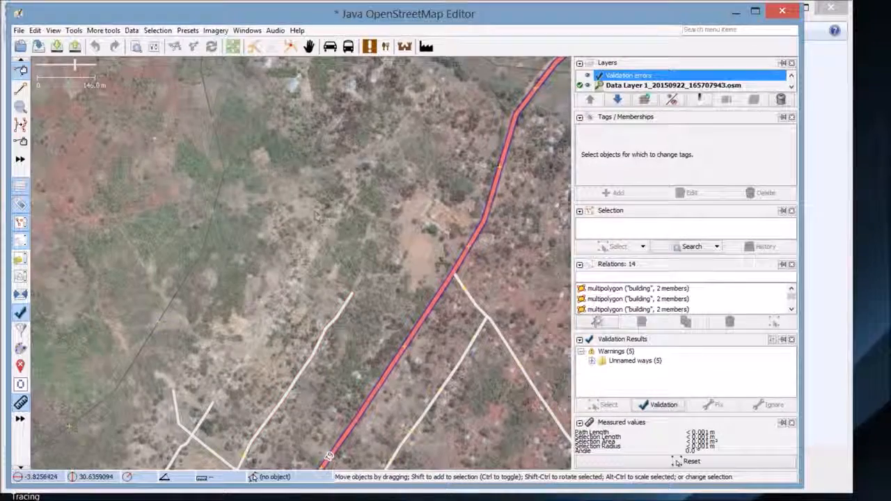
left_click_drag(374, 385, 355, 287)
left_click_drag(353, 336, 325, 277)
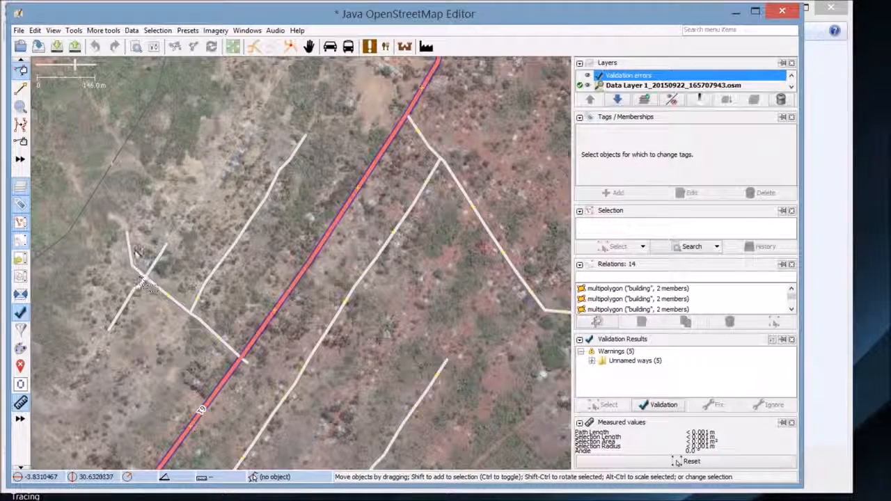
right_click(106, 249)
left_click(78, 281)
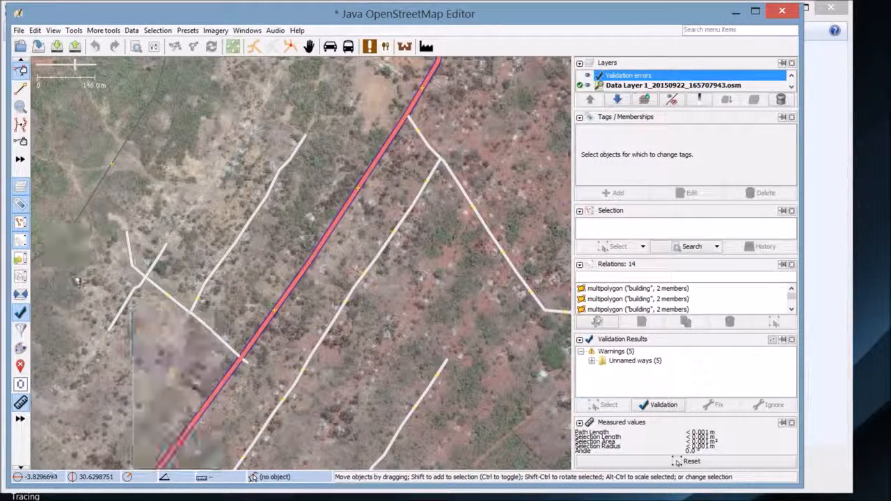
Search plugins for 'measure' to confirm measurement plugin version 31289 is installed, then cancel Preferences
left_click(33, 30)
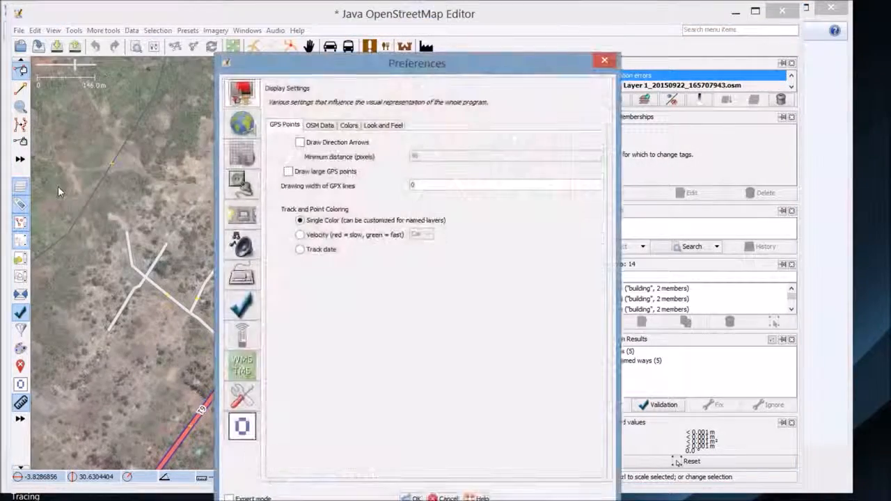
left_click_drag(283, 60, 264, 23)
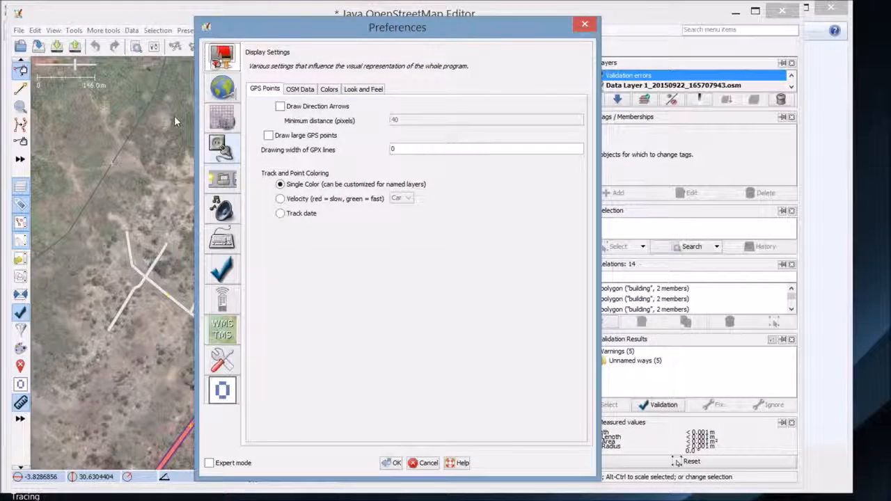
left_click(222, 145)
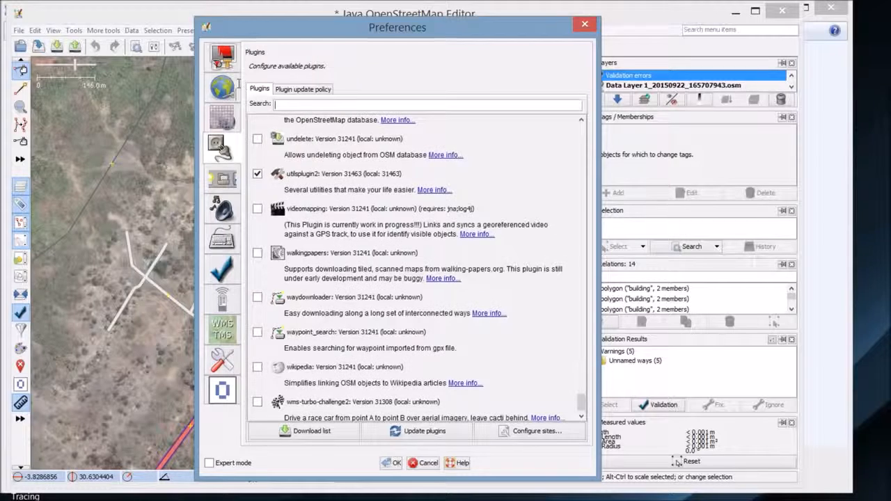
type("measure")
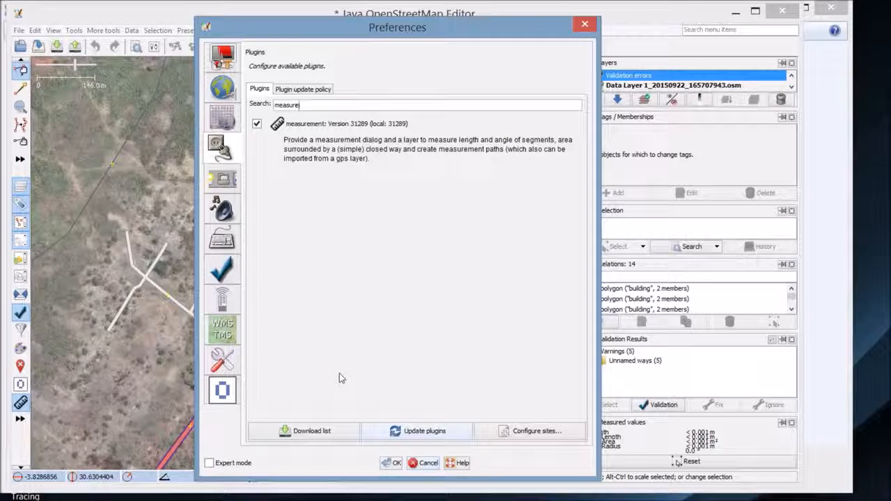
left_click(426, 463)
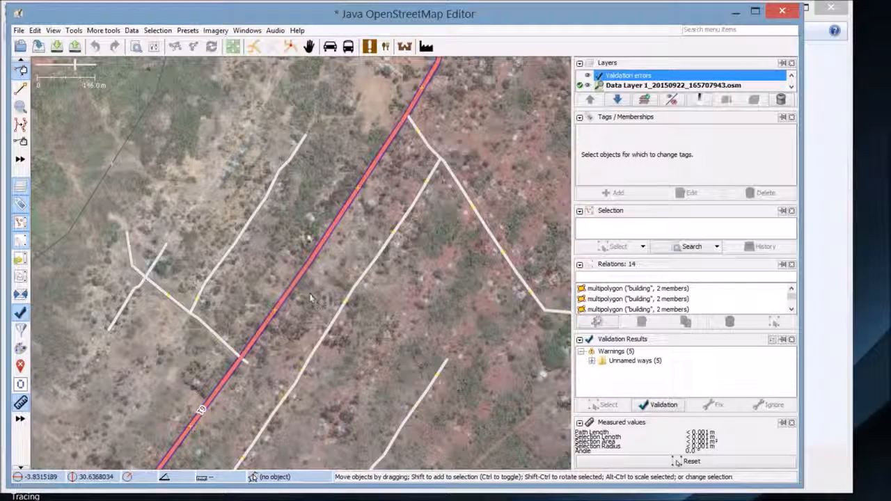
Zoom in on a footpath beyond the residential roads
left_click_drag(204, 191, 481, 294)
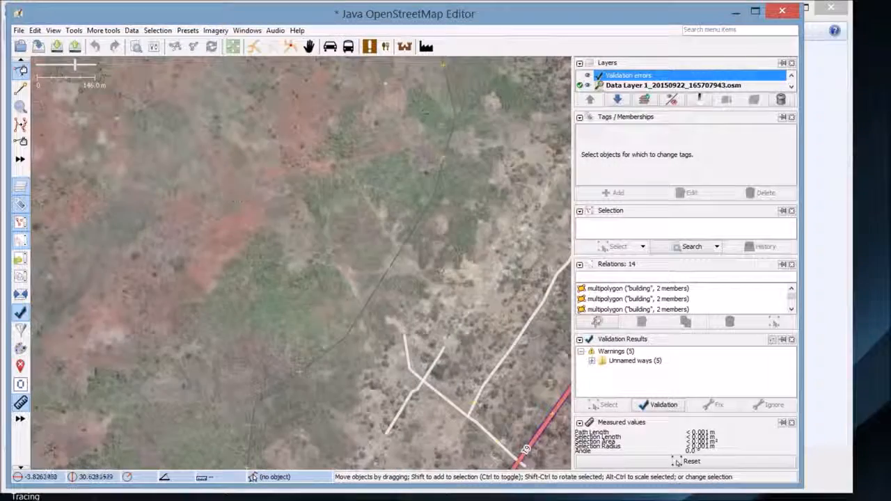
scroll(270, 224, "up", 3)
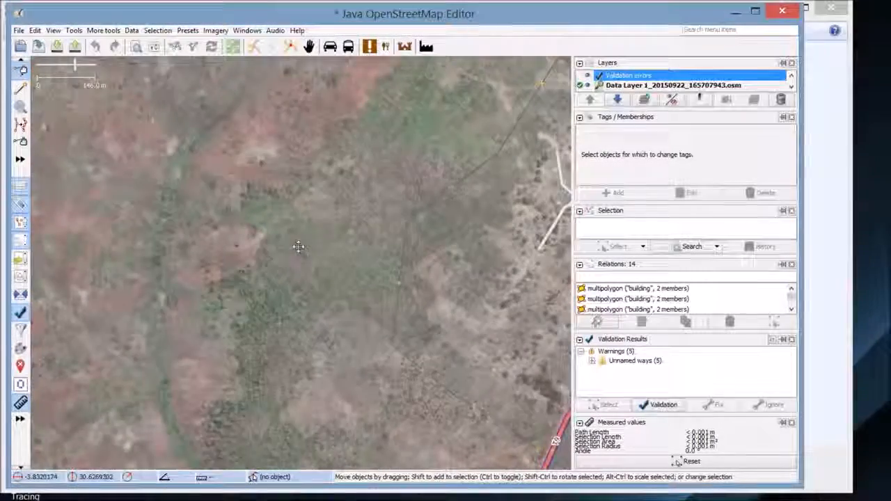
scroll(270, 223, "up", 1)
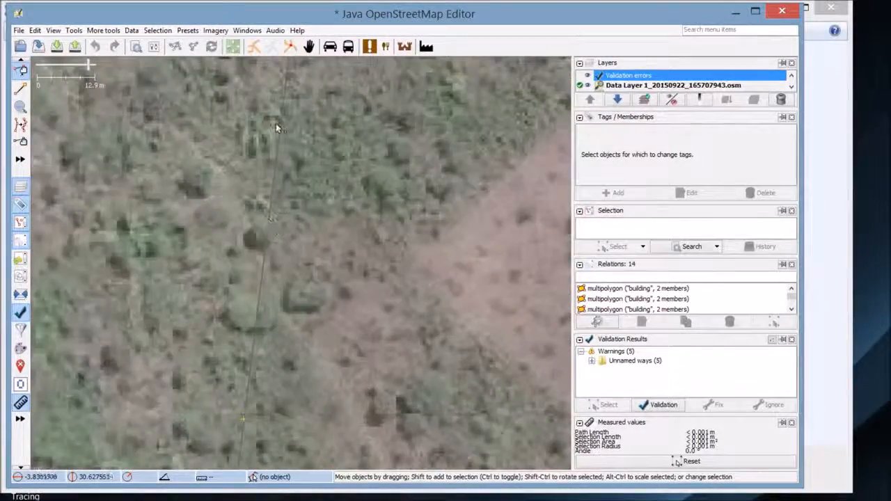
scroll(234, 259, "up", 1)
left_click_drag(236, 235, 256, 298)
left_click_drag(270, 259, 310, 271)
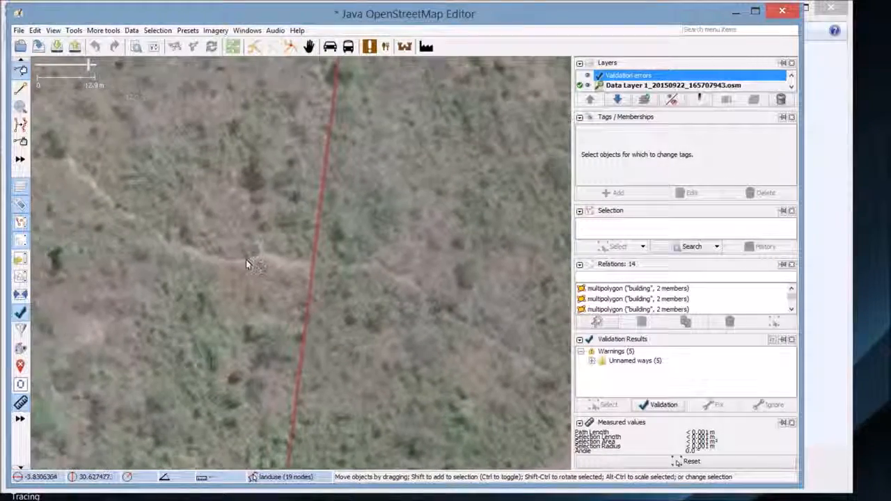
left_click_drag(167, 241, 243, 274)
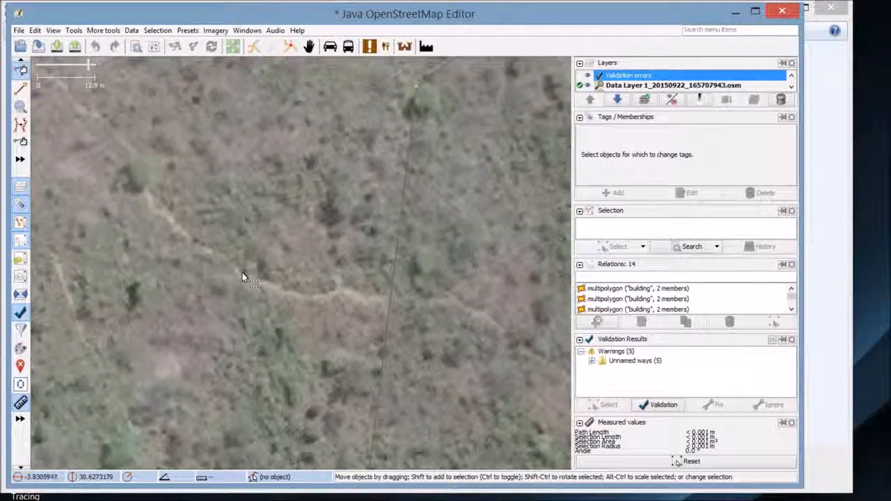
scroll(244, 244, "up", 2)
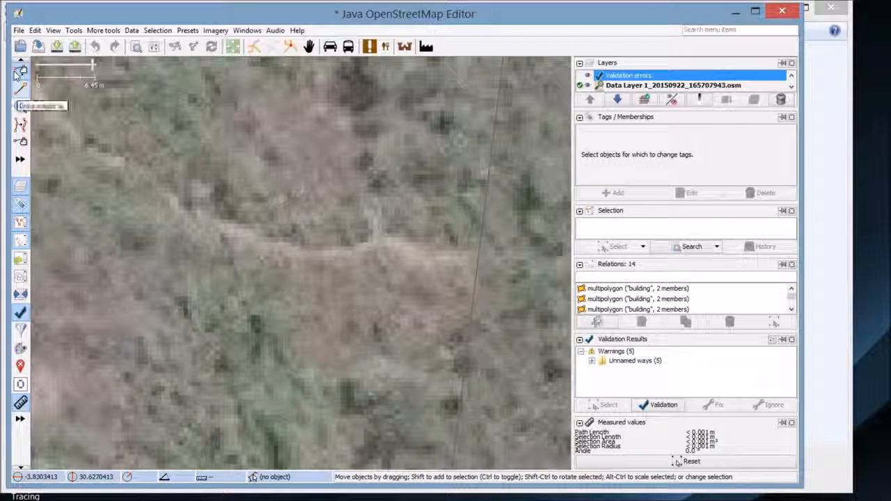
Draw a two-node test line along the footpath, read its 1.747 m length, then undo it
left_click(20, 87)
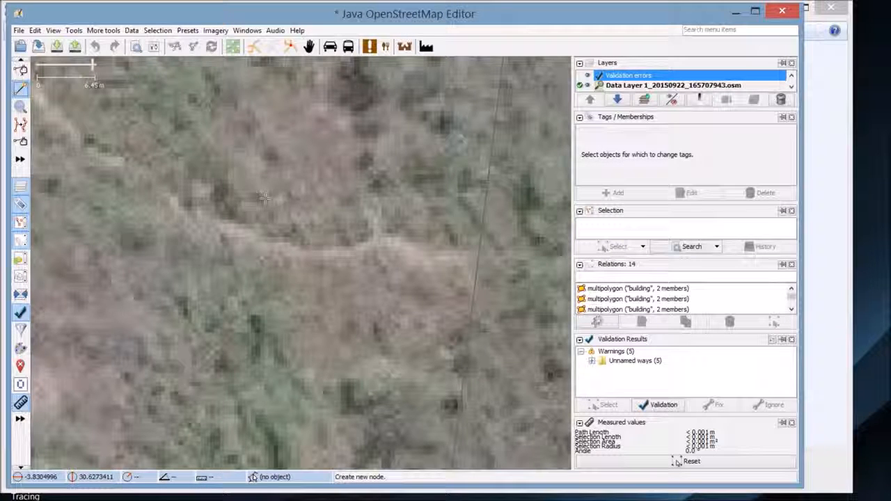
left_click(264, 198)
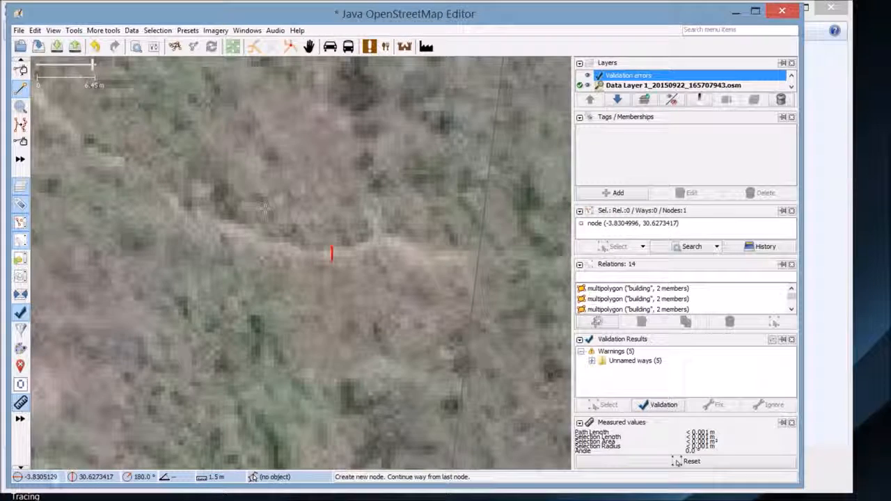
left_click(331, 262)
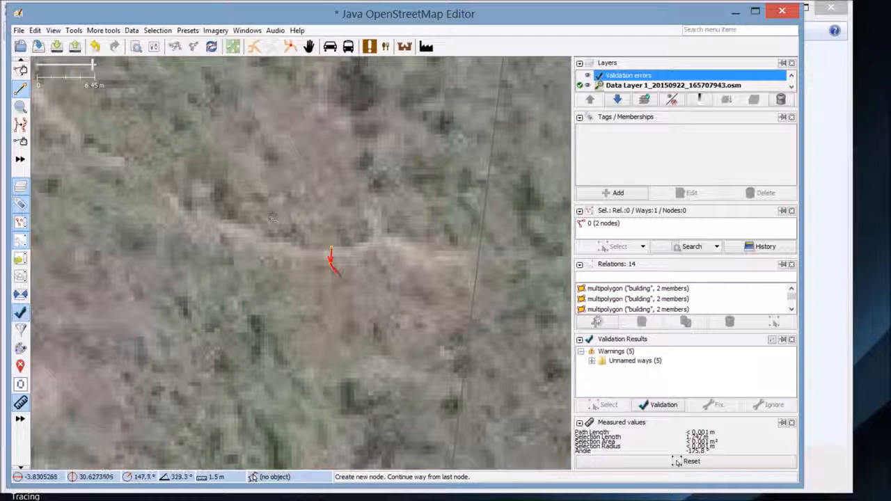
left_click(331, 262)
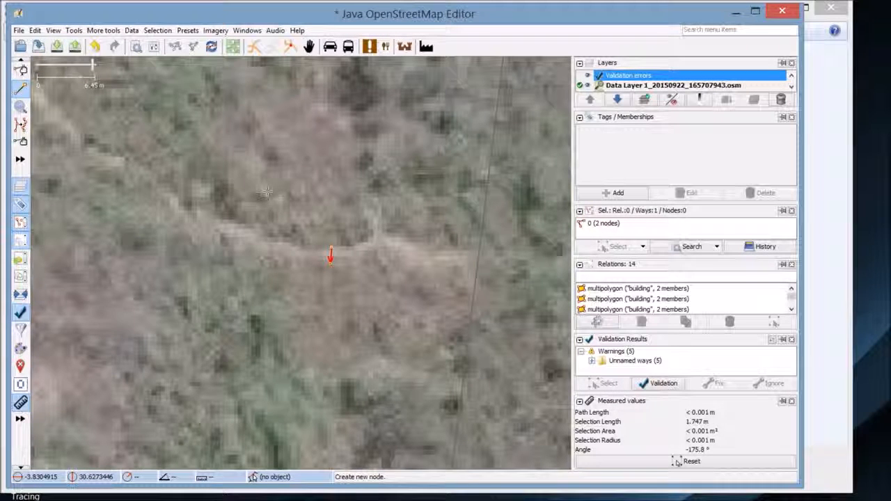
key("ctrl+z")
key("ctrl+z")
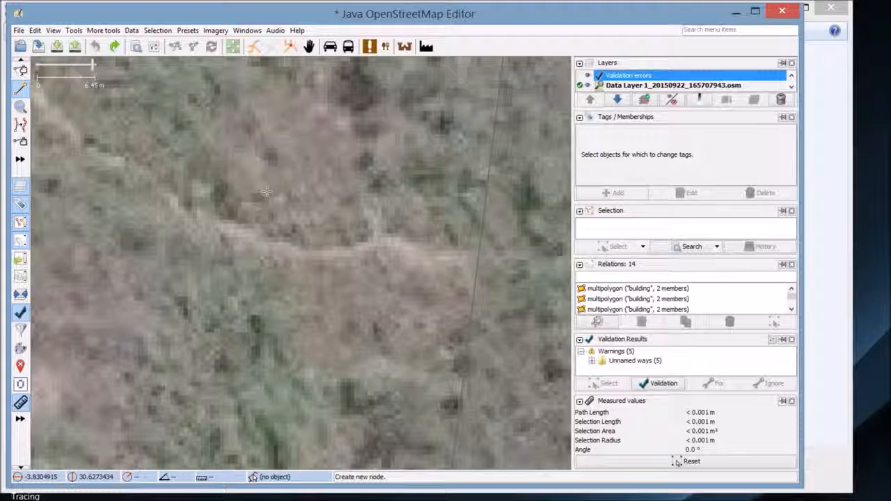
Draw a two-node test line on another footpath to read its 1.415 m length
scroll(292, 209, "down", 2)
left_click_drag(391, 237, 88, 251)
scroll(371, 259, "down", 4)
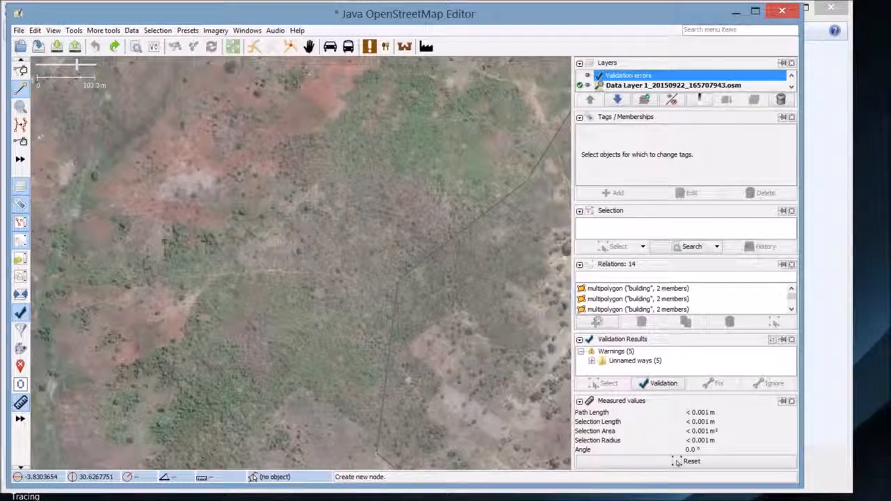
scroll(278, 239, "up", 4)
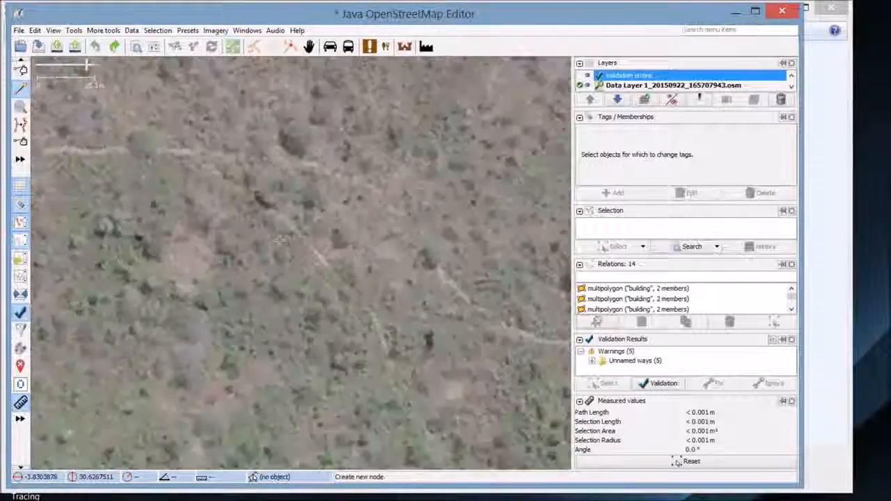
scroll(279, 239, "up", 3)
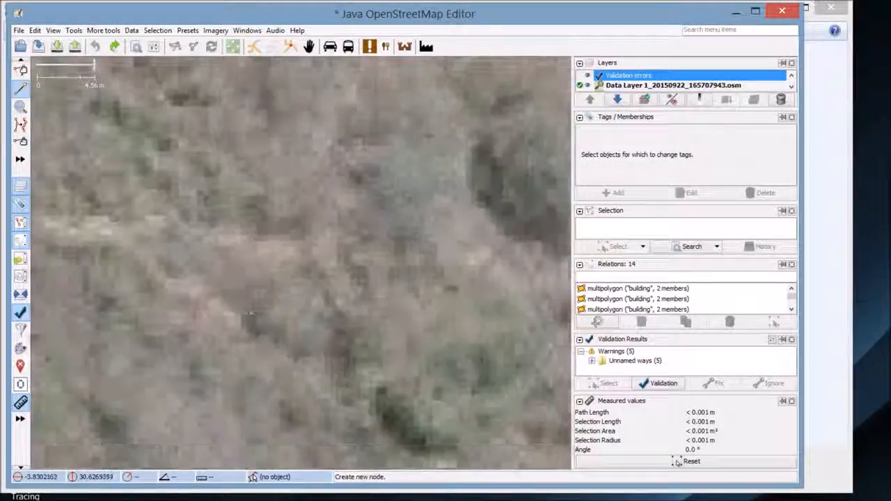
scroll(251, 313, "down", 4)
scroll(300, 264, "up", 5)
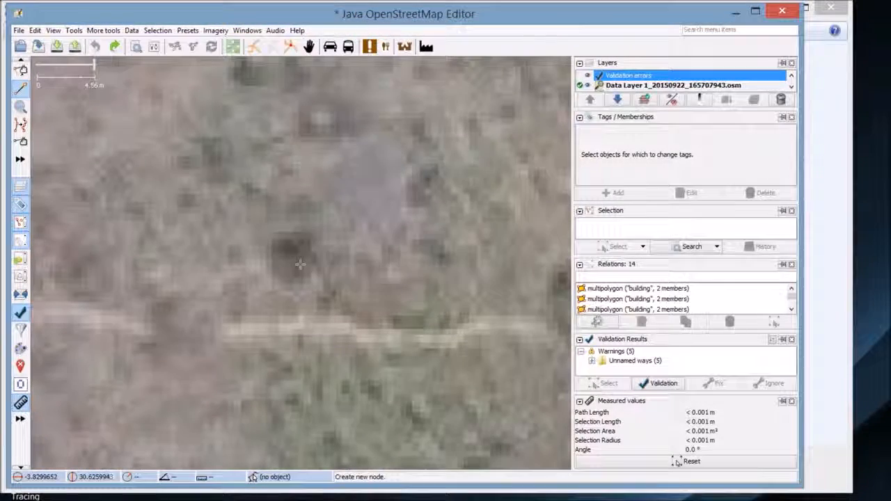
left_click(300, 262)
left_click(376, 344)
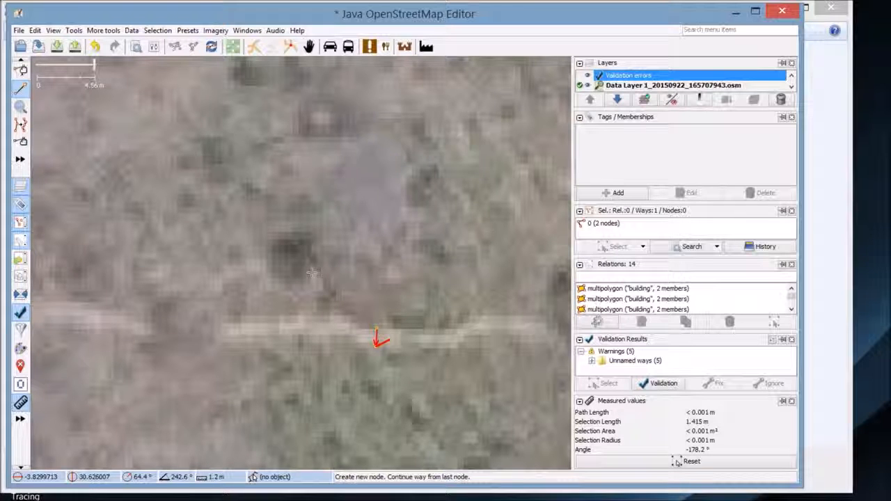
Undo the test line and pan east to look over other paths
key("ctrl+z")
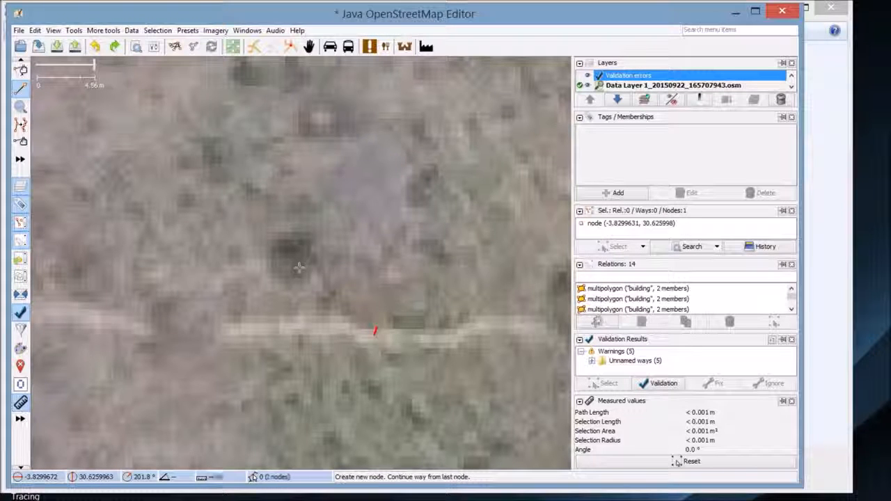
key("ctrl+z")
scroll(299, 269, "down", 3)
scroll(348, 245, "down", 3)
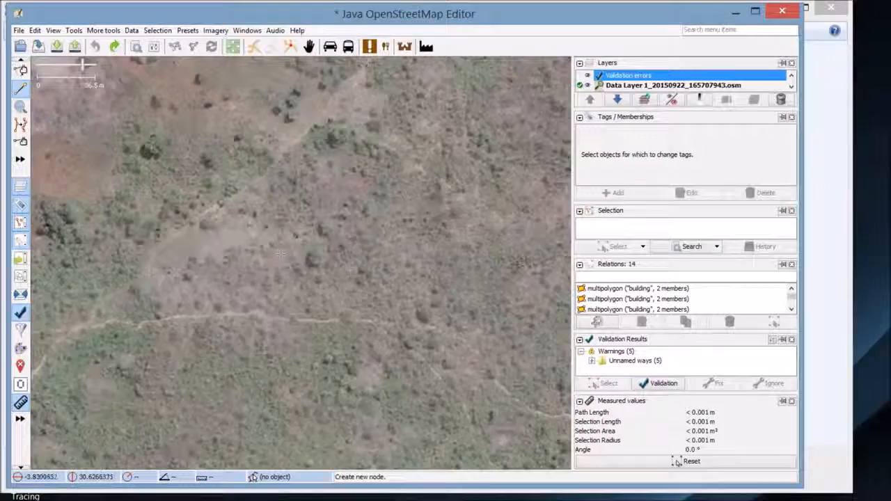
left_click_drag(446, 237, 204, 248)
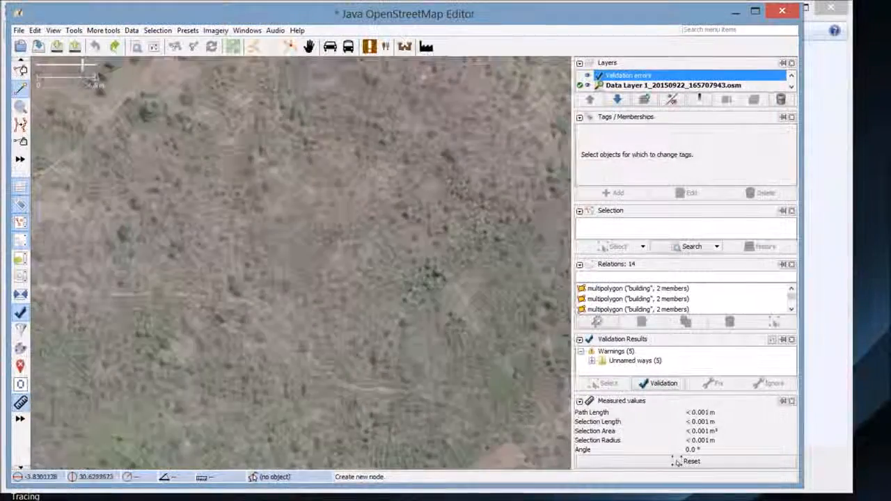
left_click_drag(405, 263, 199, 227)
scroll(236, 240, "down", 3)
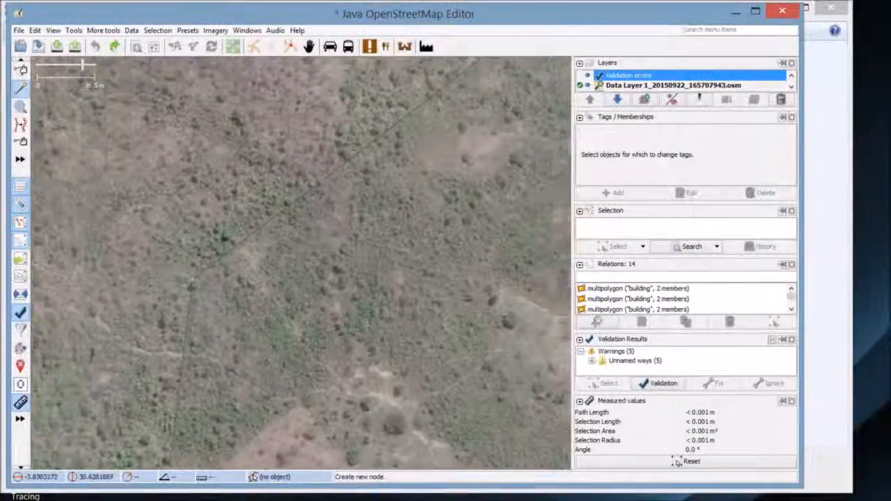